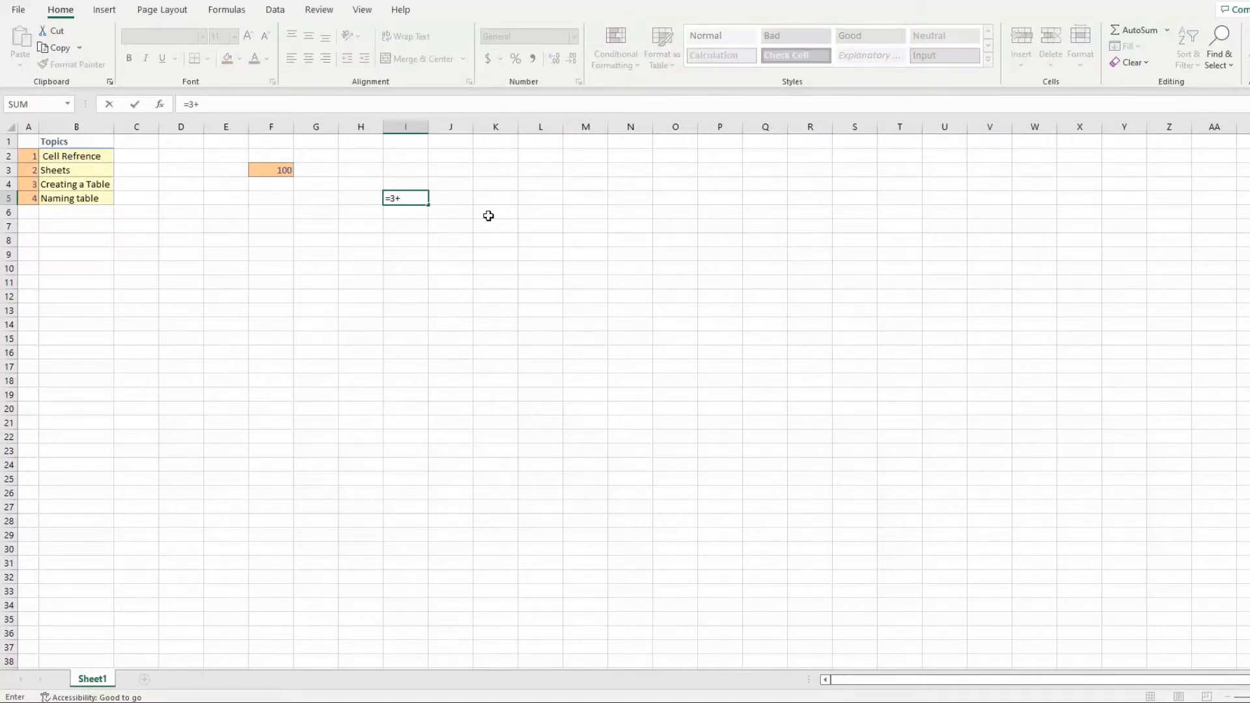
Complete the formula =3+F3 in cell I5, and inspect the referenced cell F3 and the entered formula
type("+f")
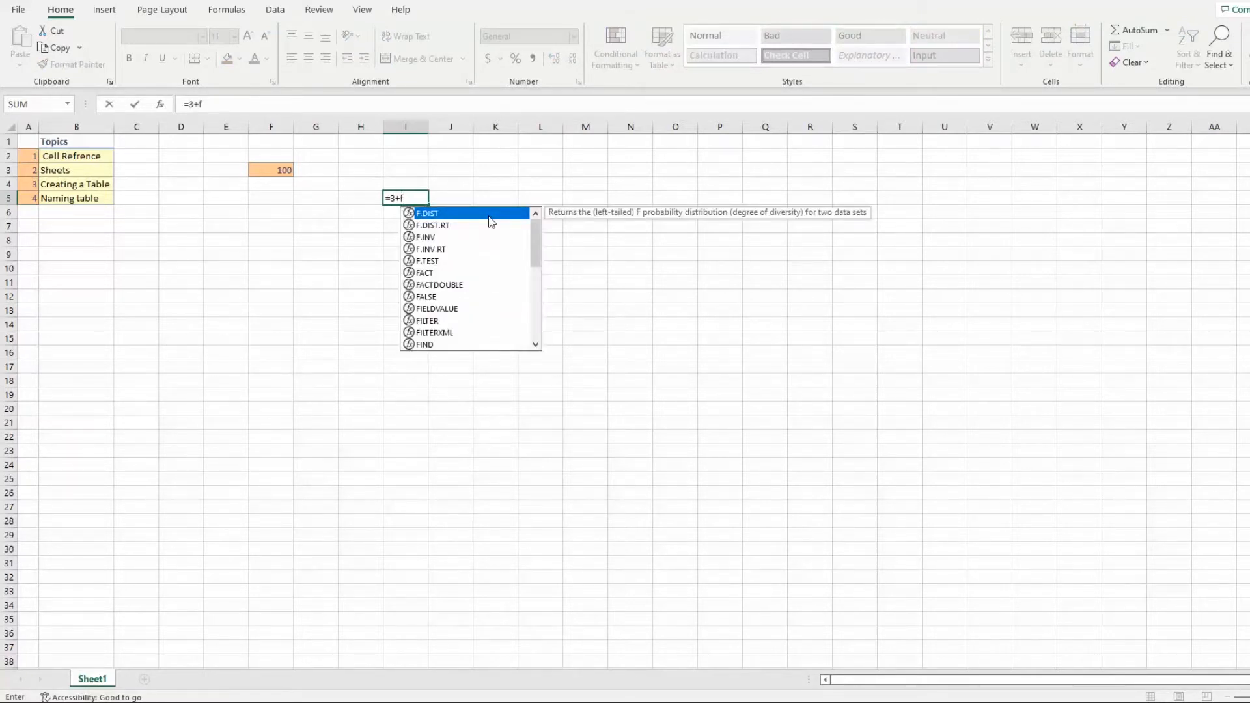
type("3")
key("Return")
left_click(489, 215)
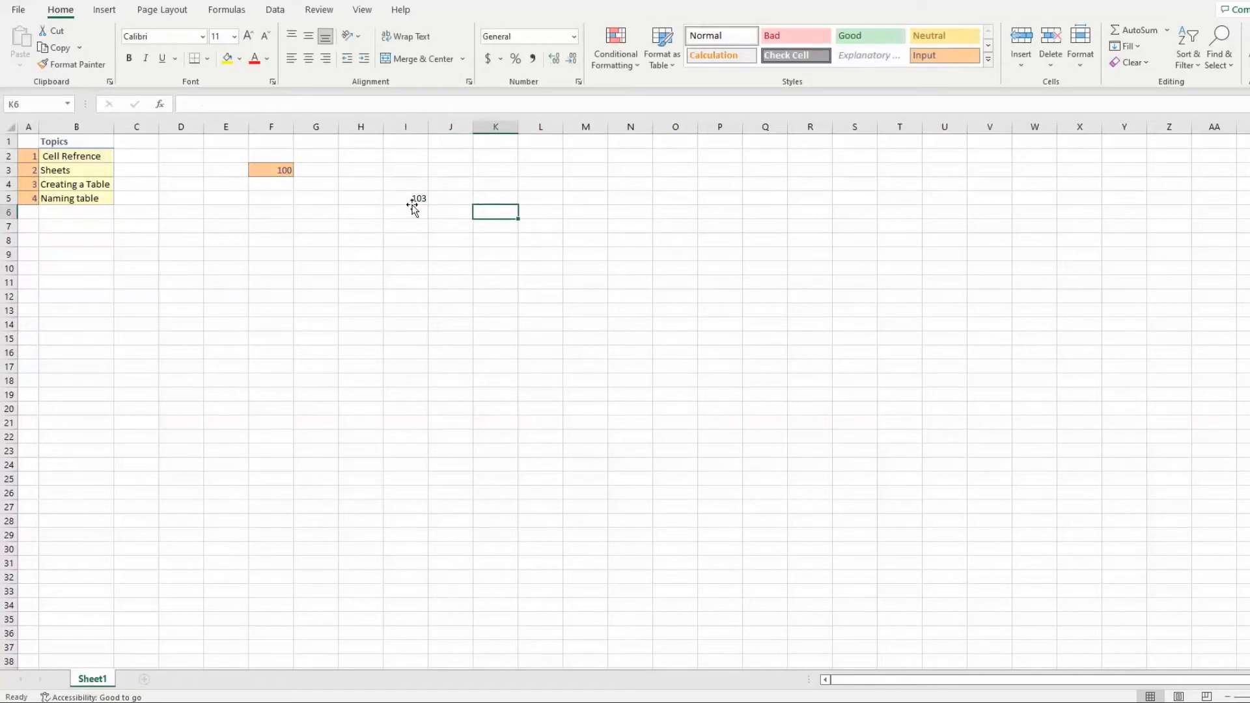
left_click(273, 170)
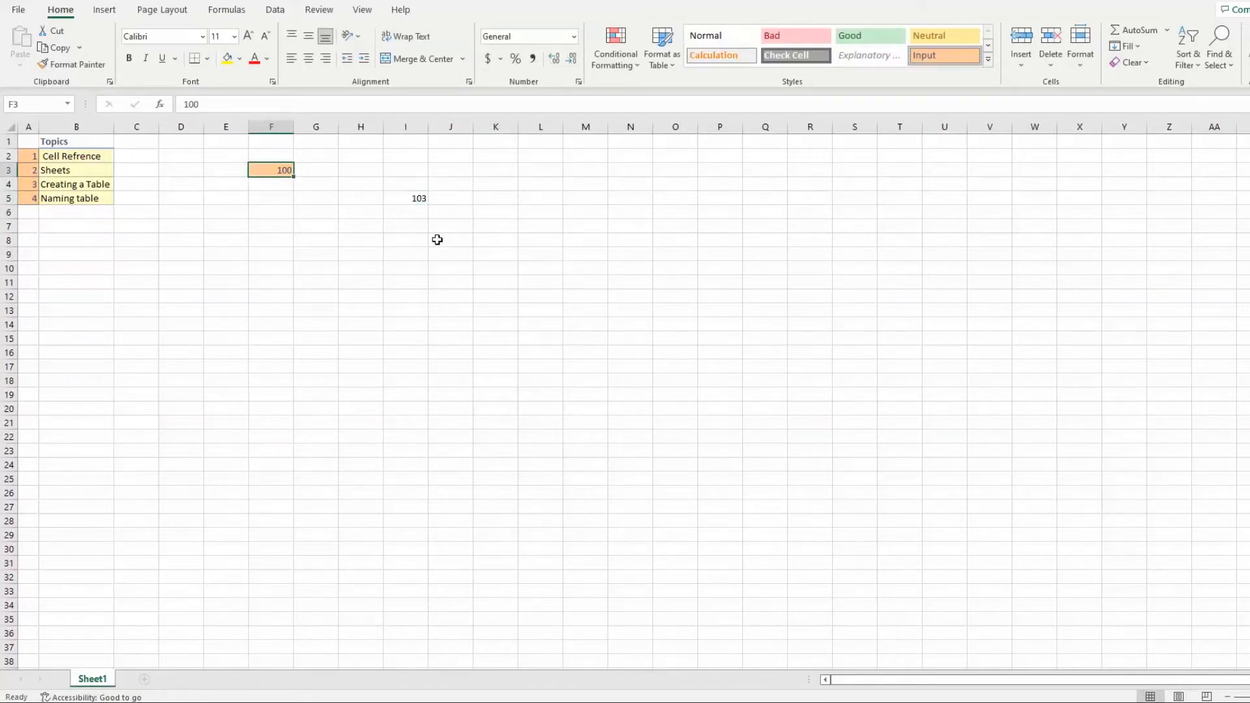
left_click(413, 198)
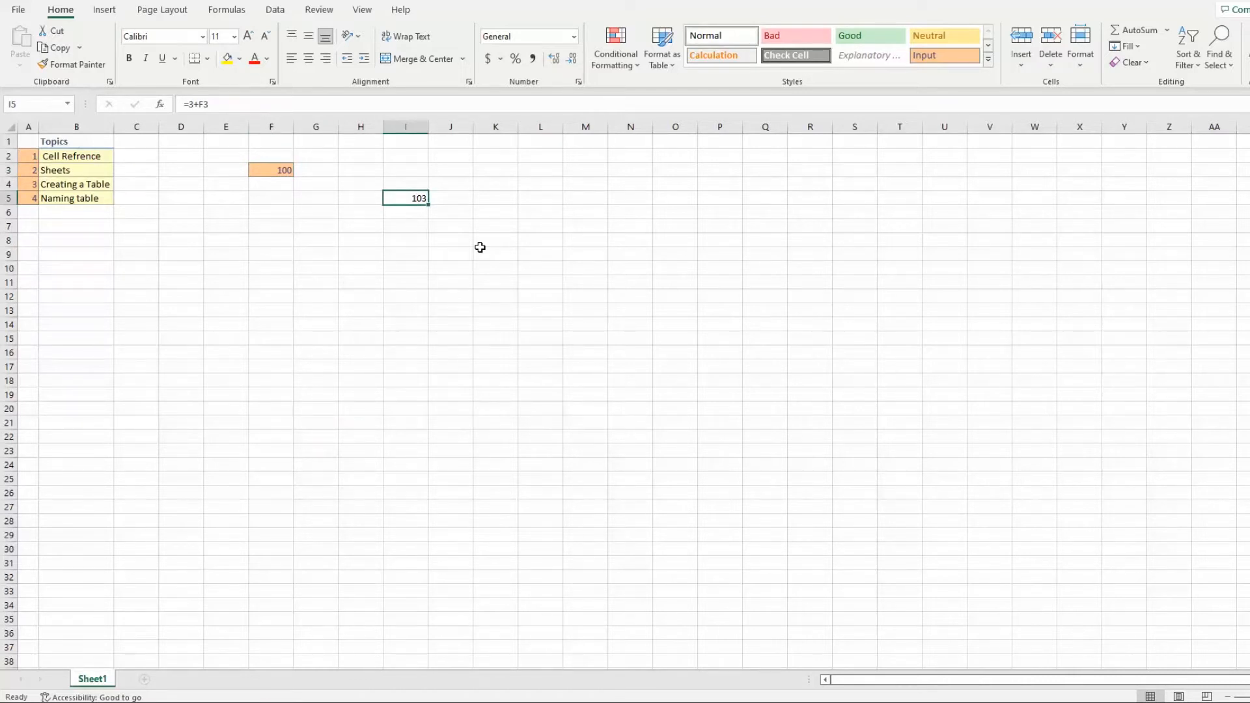
left_click(220, 351)
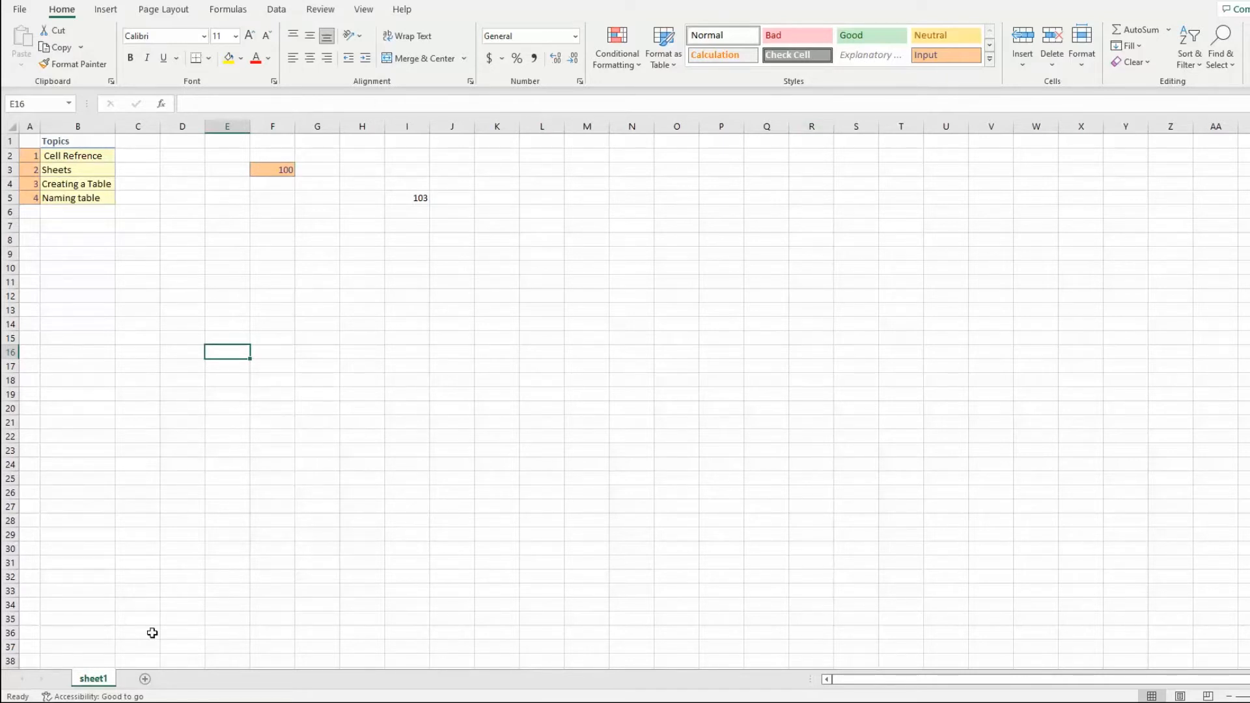
Rename the worksheet sheet1 as table1
double_click(95, 681)
type("table1")
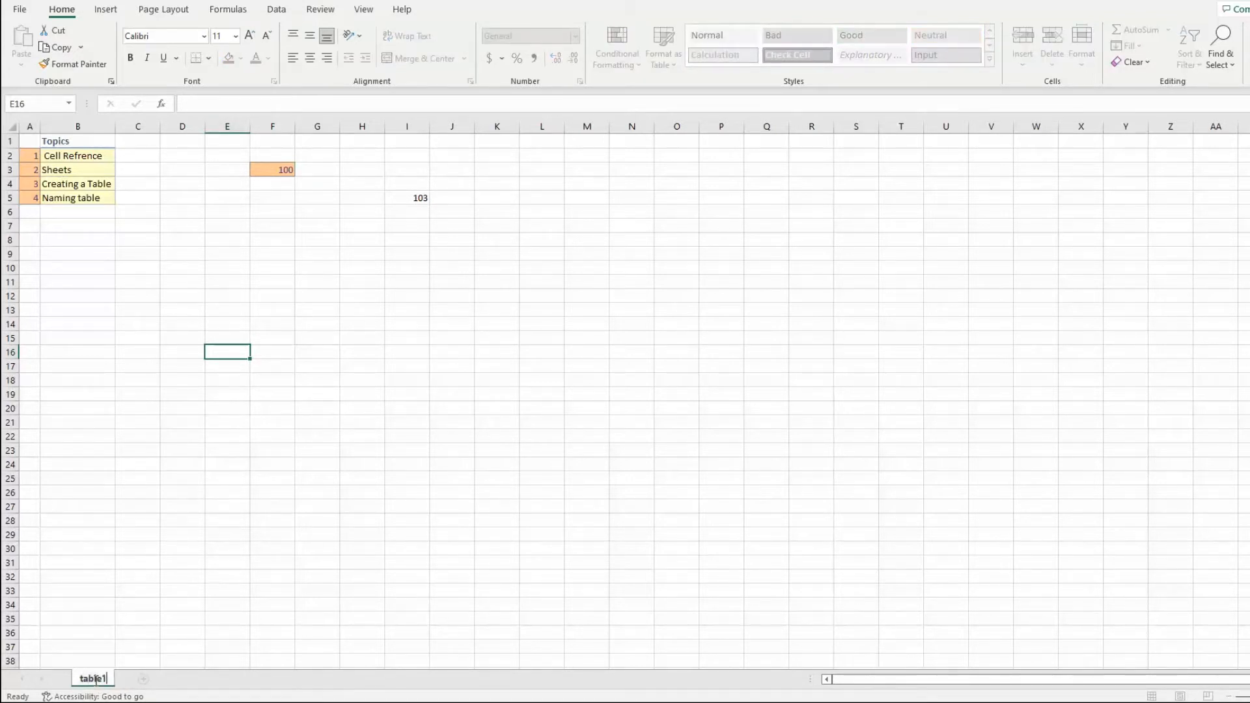
left_click(112, 647)
Rename the worksheet table1 back to sheet1
right_click(91, 681)
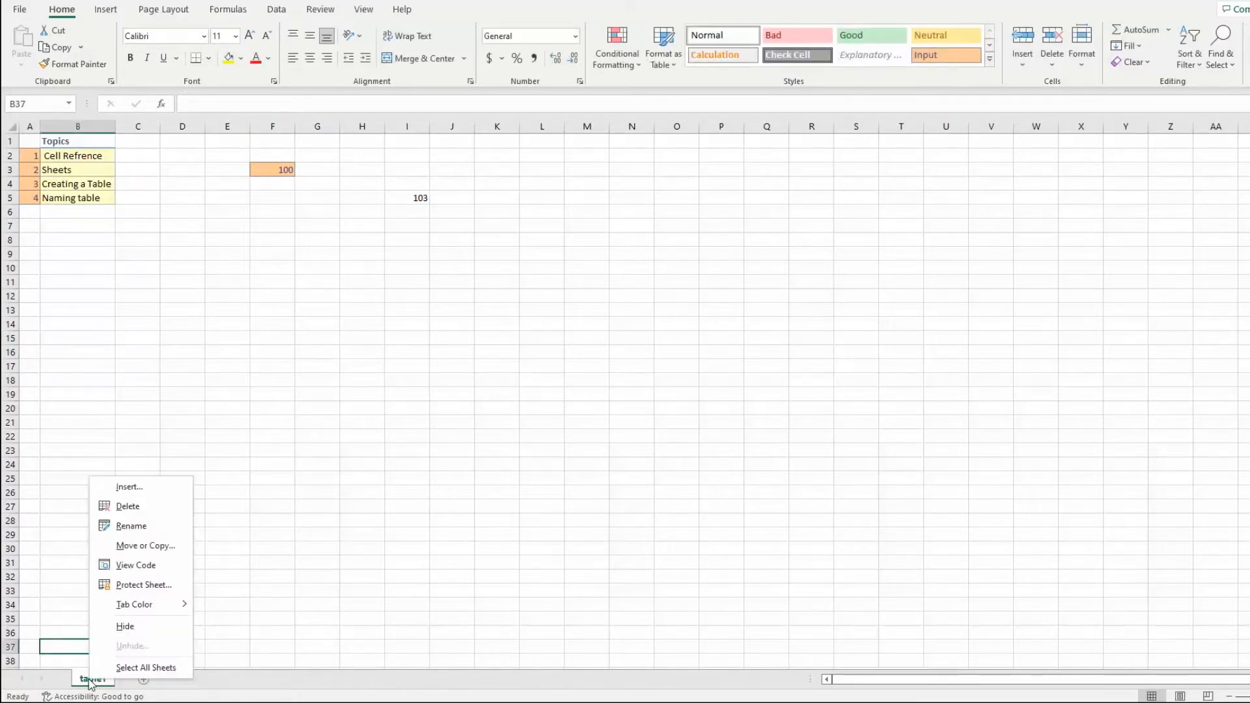
left_click(129, 523)
type("sheet1")
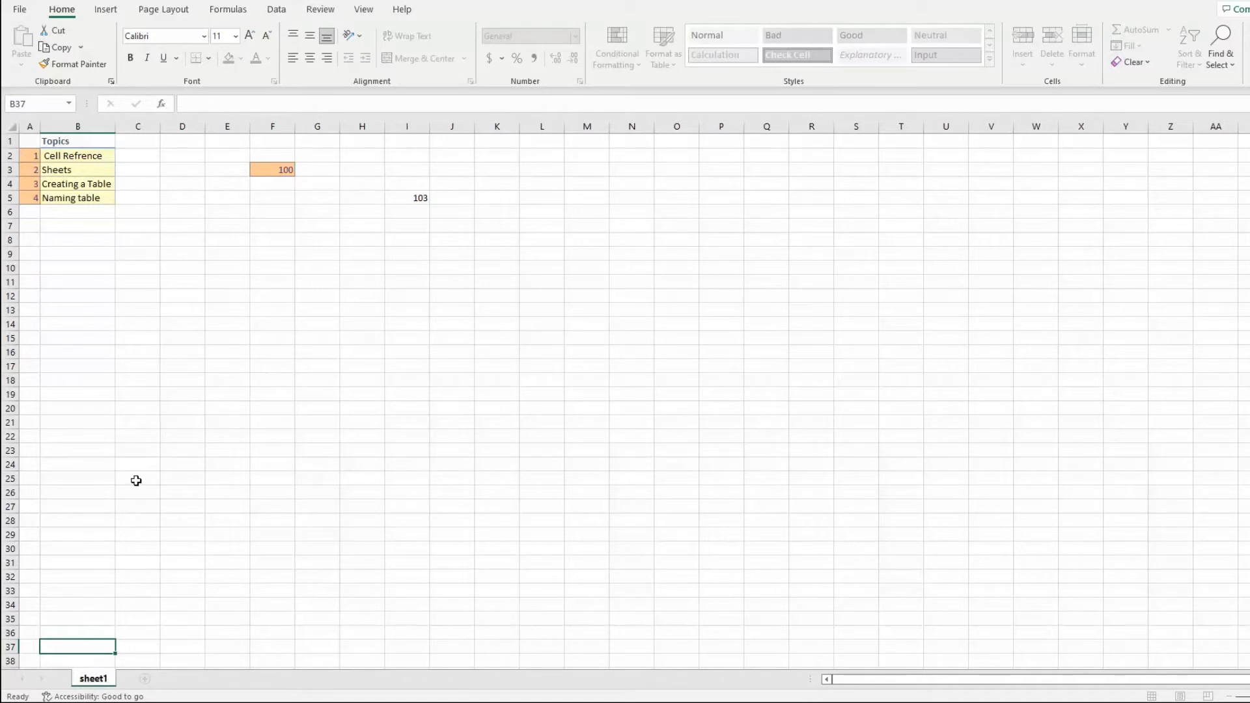
left_click(136, 481)
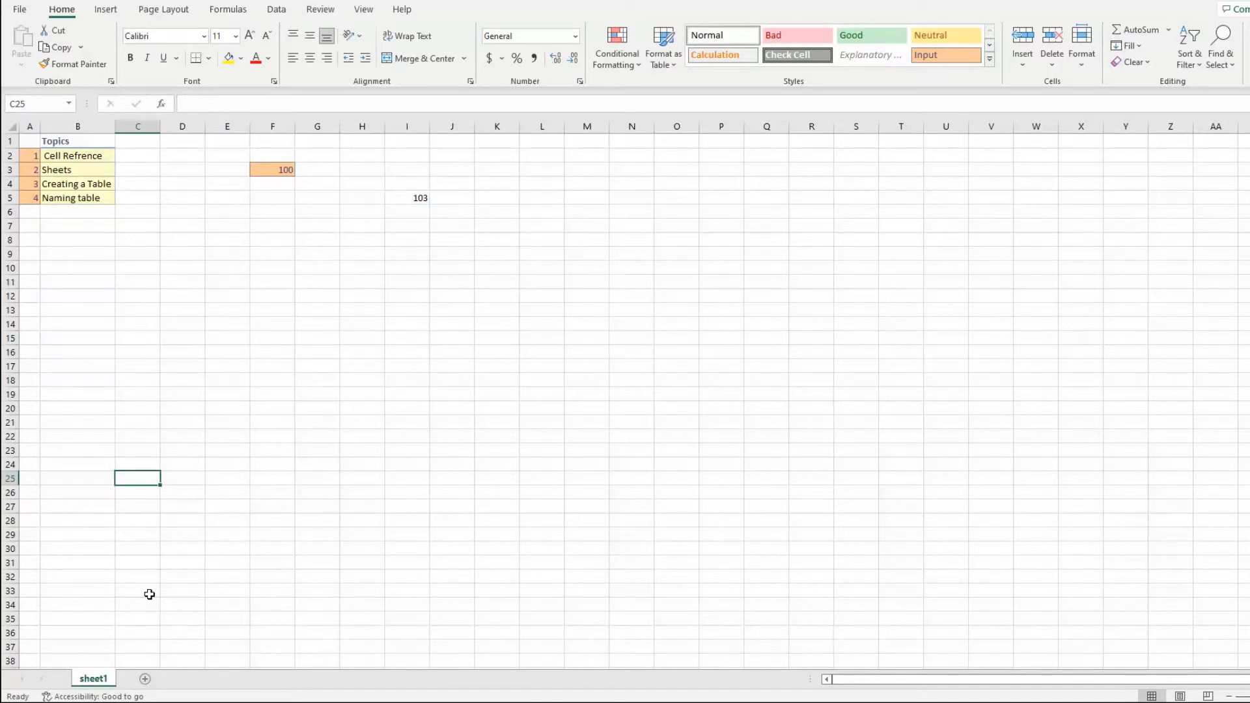
Add a new worksheet and switch back and forth between it and sheet1
left_click(144, 679)
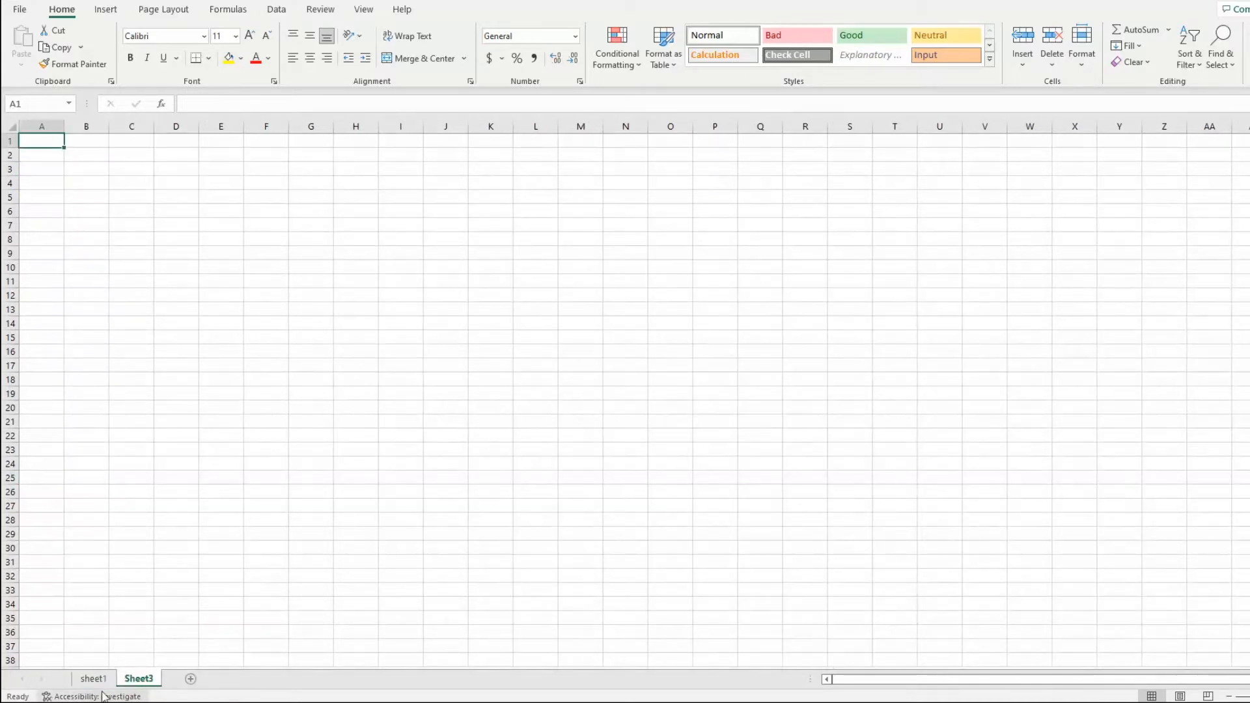
right_click(147, 680)
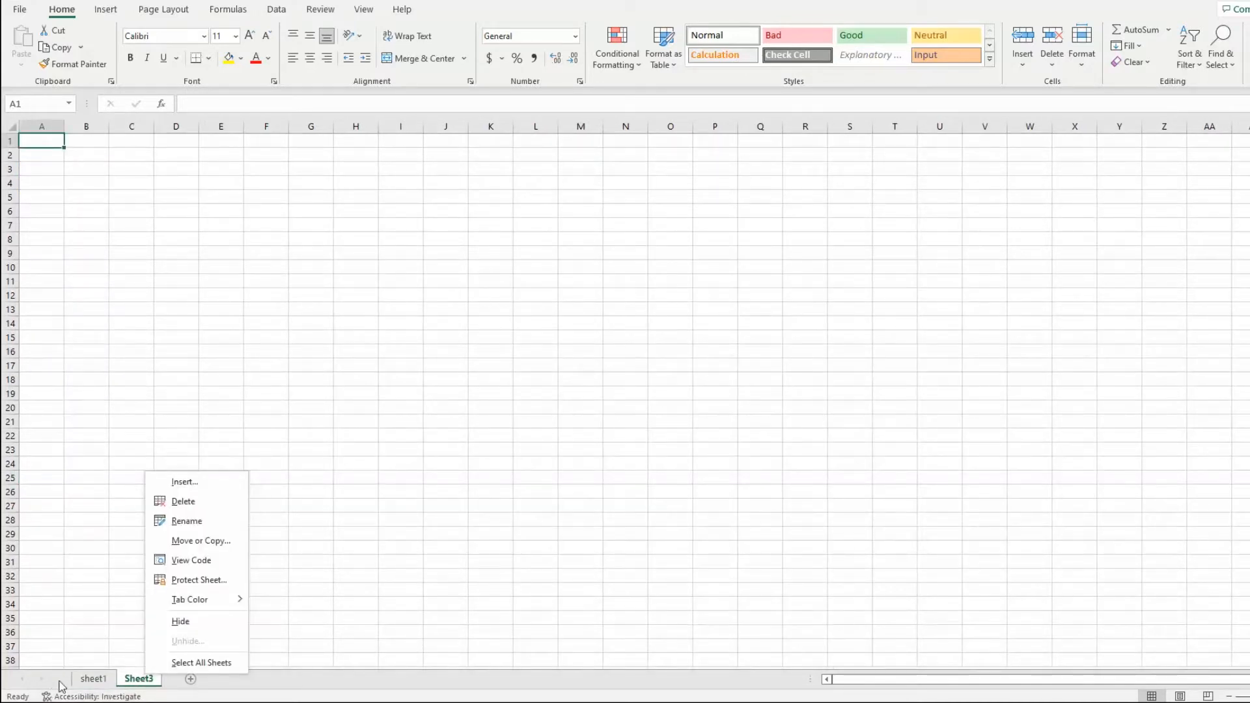
key("Escape")
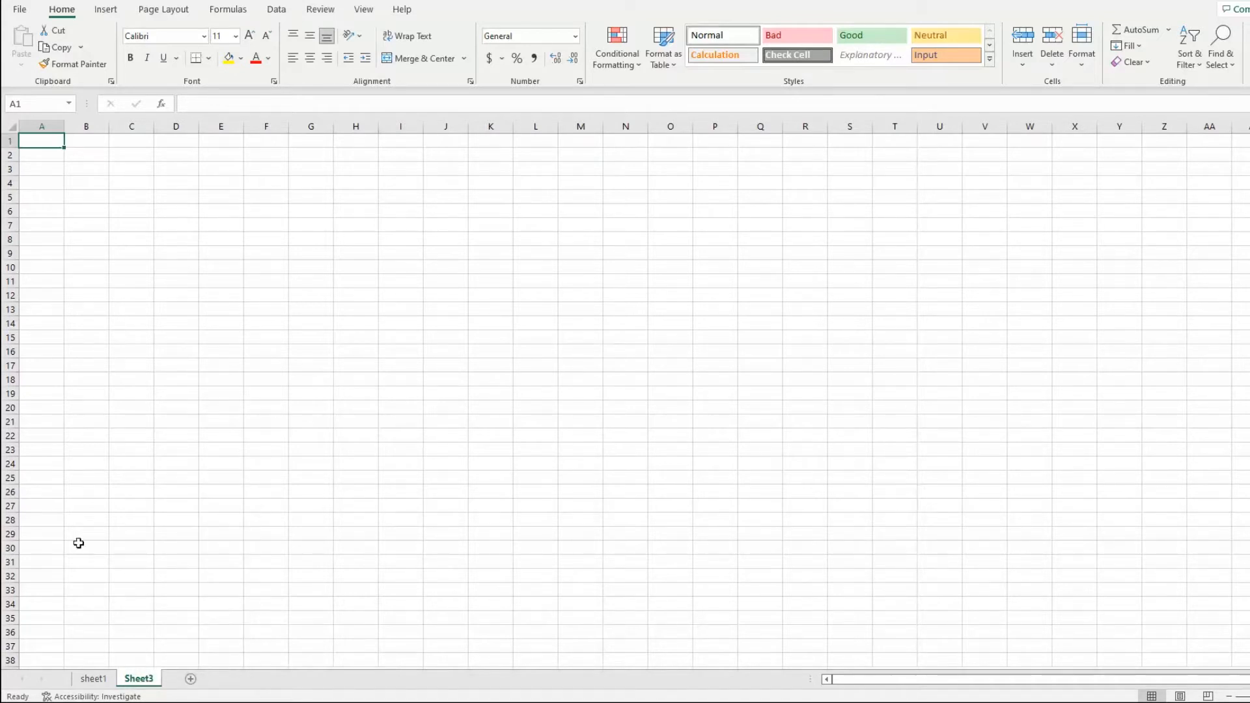
left_click(95, 679)
left_click(138, 679)
left_click(107, 680)
Delete the worksheet Sheet3
left_click(142, 679)
right_click(144, 680)
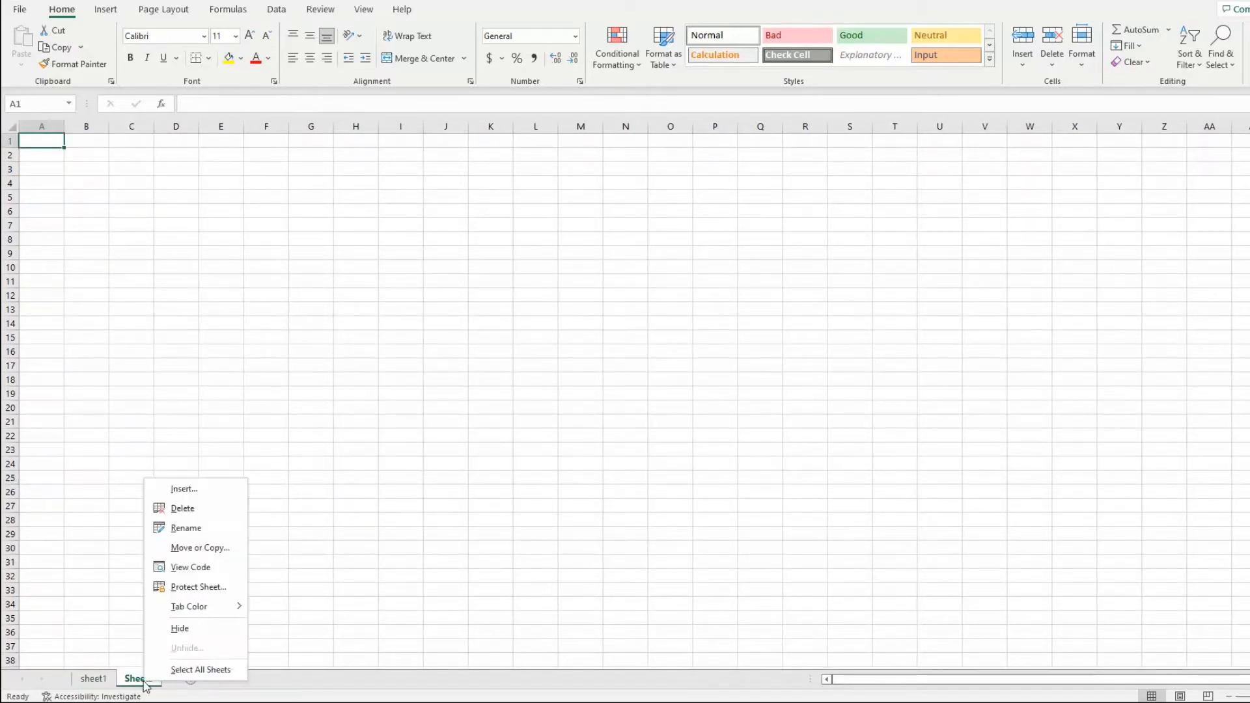
left_click(225, 513)
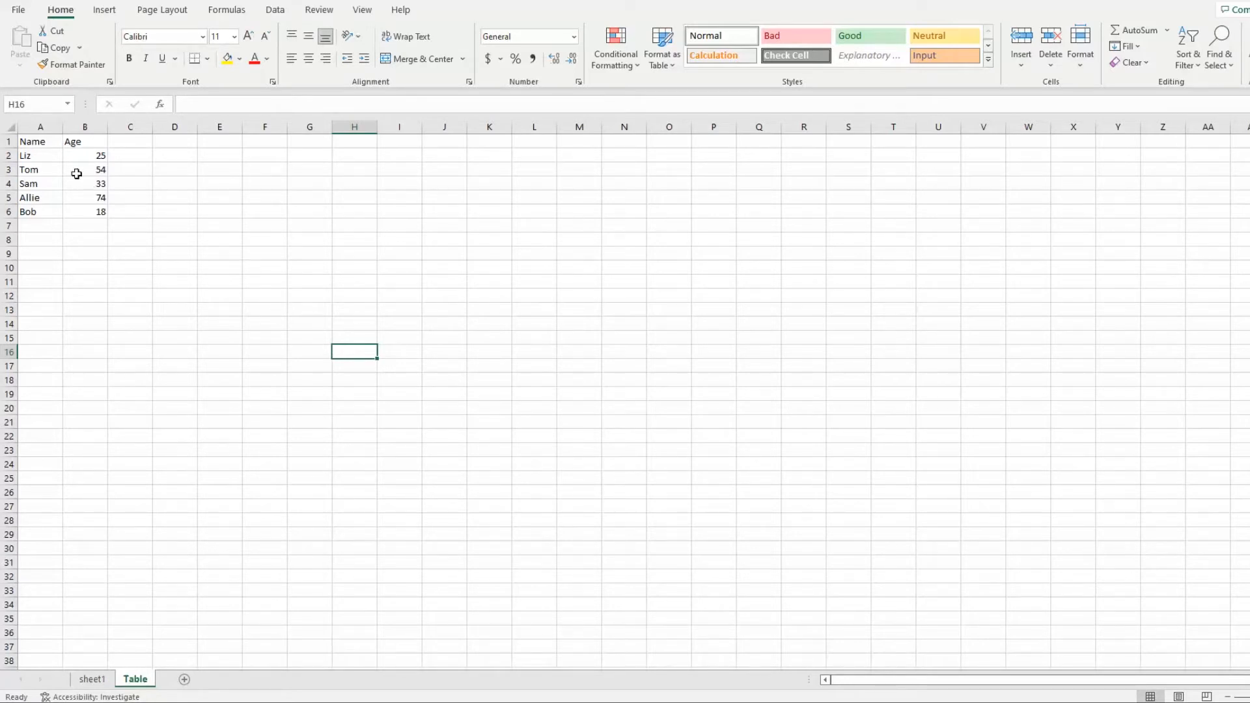
Create a table from the Name and Age data in A1:B6, with the option that the table has headers enabled
left_click(41, 141)
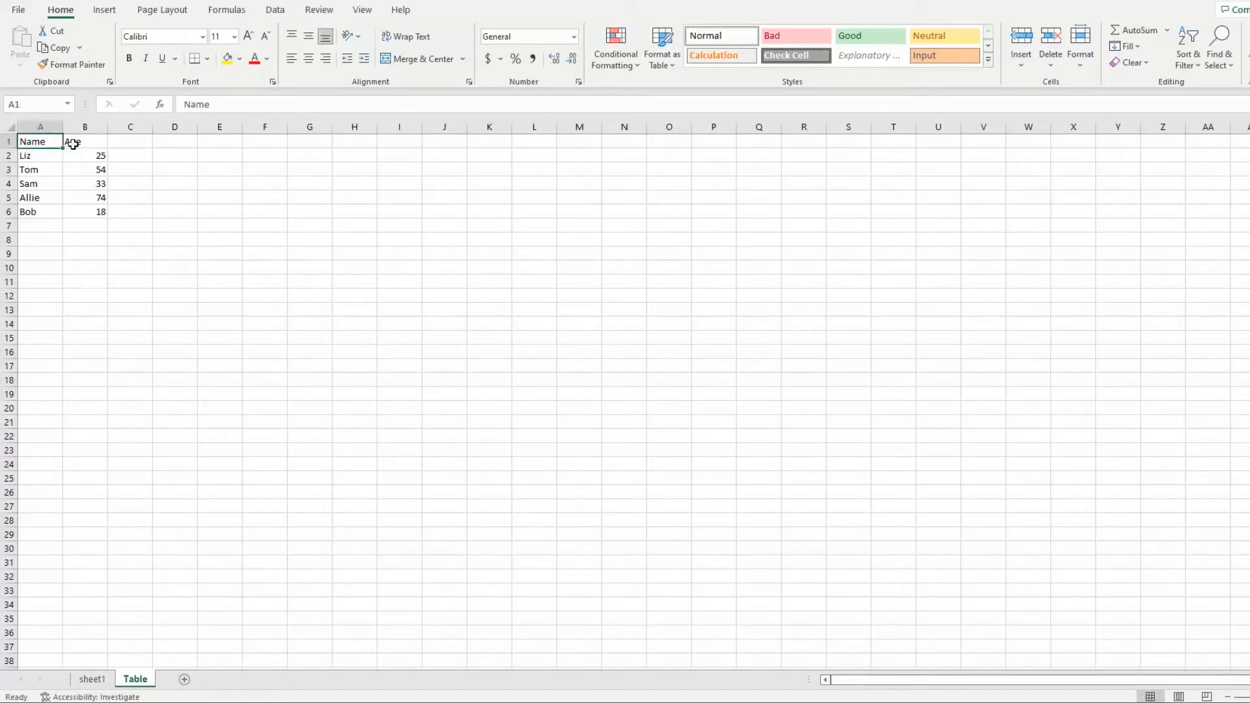
left_click(85, 145)
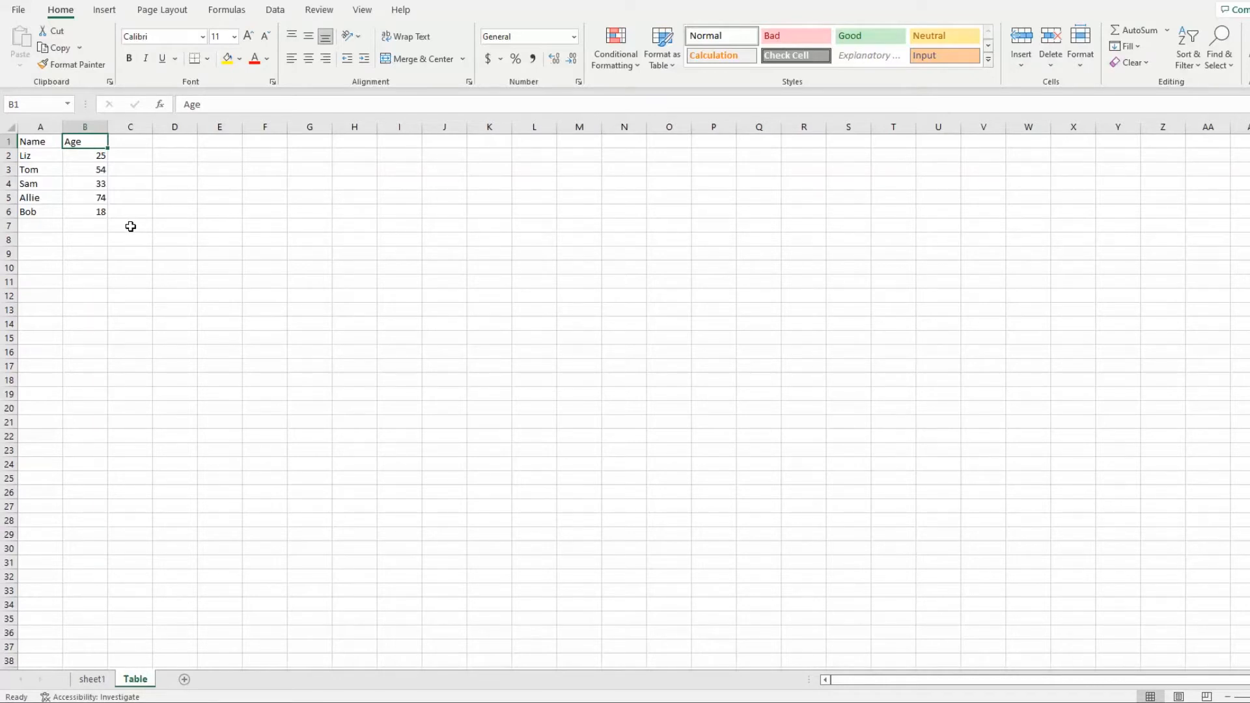
left_click_drag(37, 138, 97, 212)
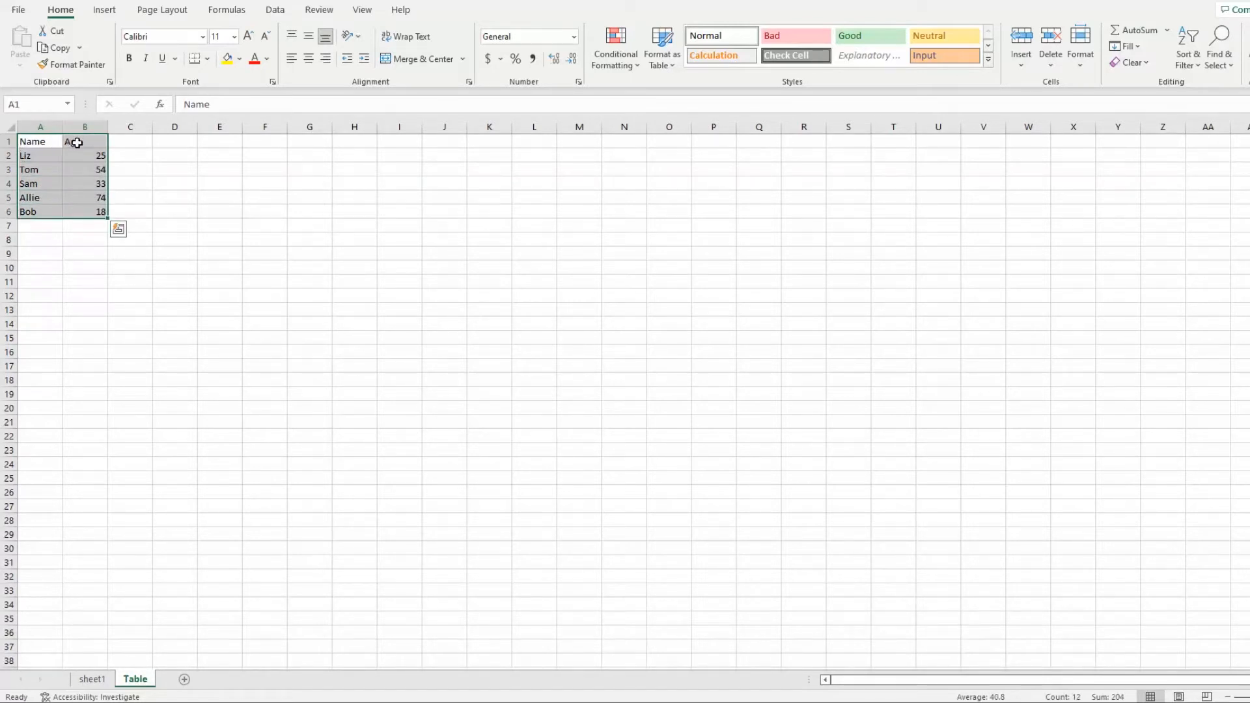
left_click(116, 12)
left_click(122, 40)
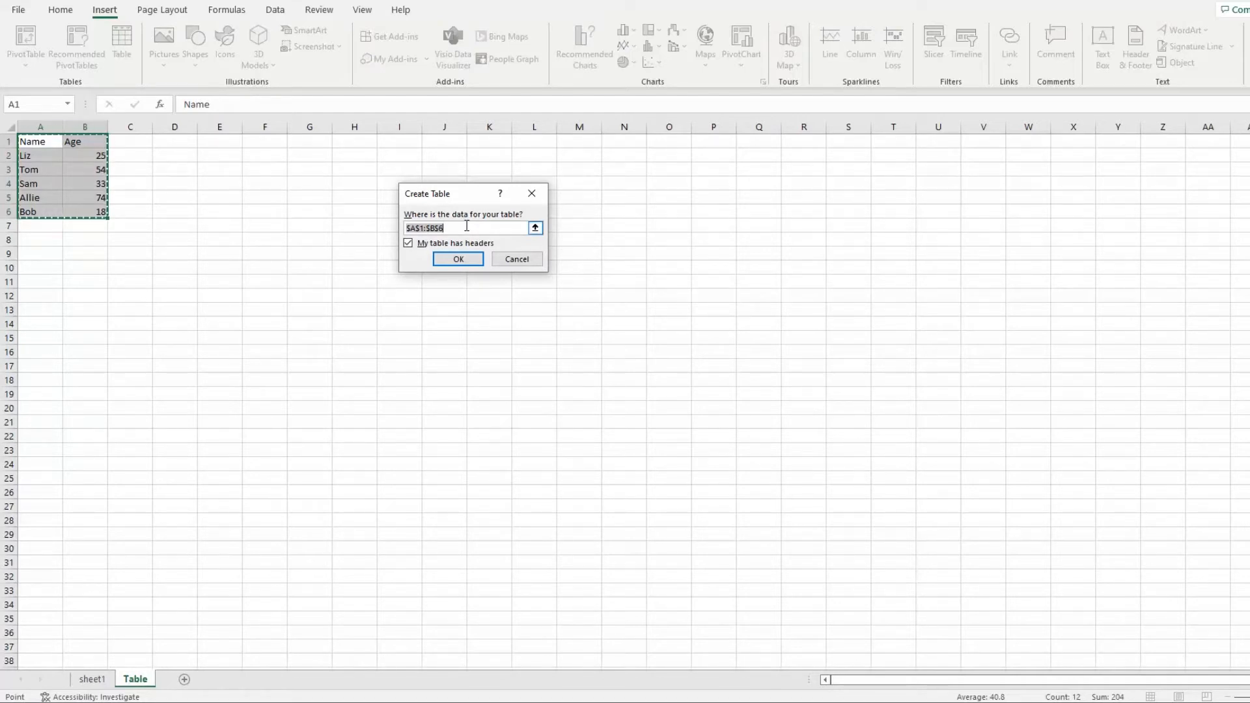
left_click(536, 229)
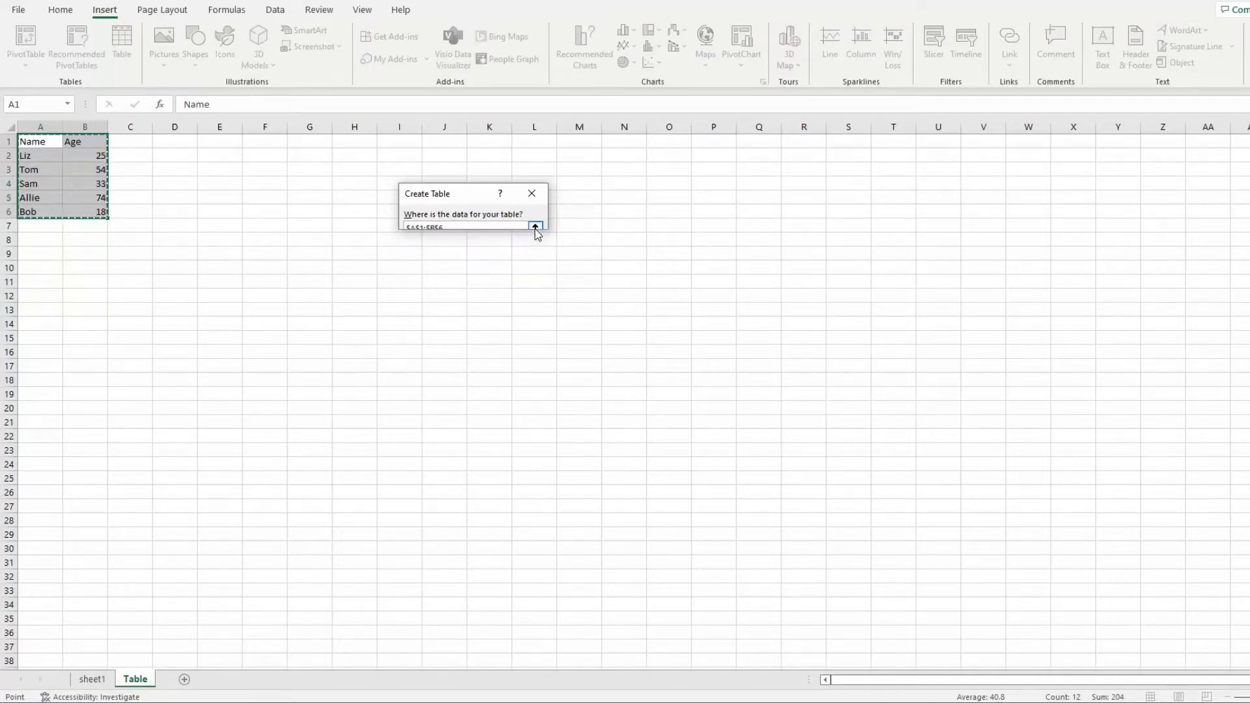
left_click_drag(34, 136, 94, 209)
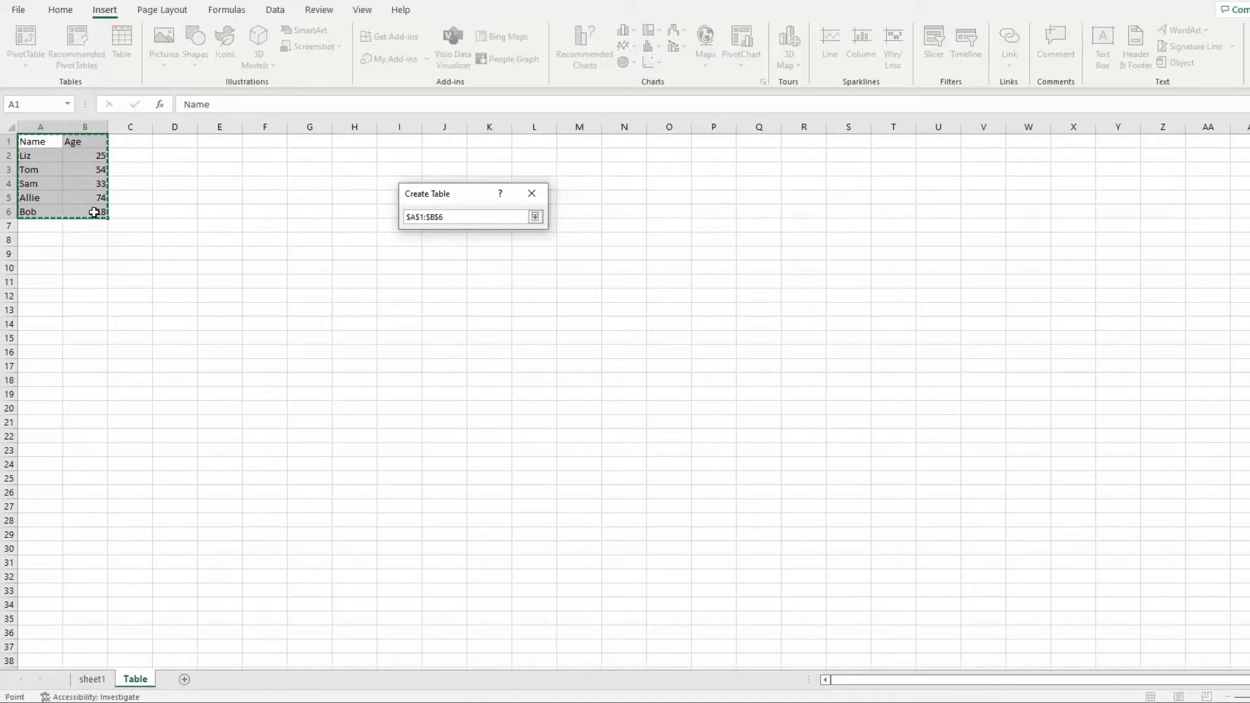
key("Return")
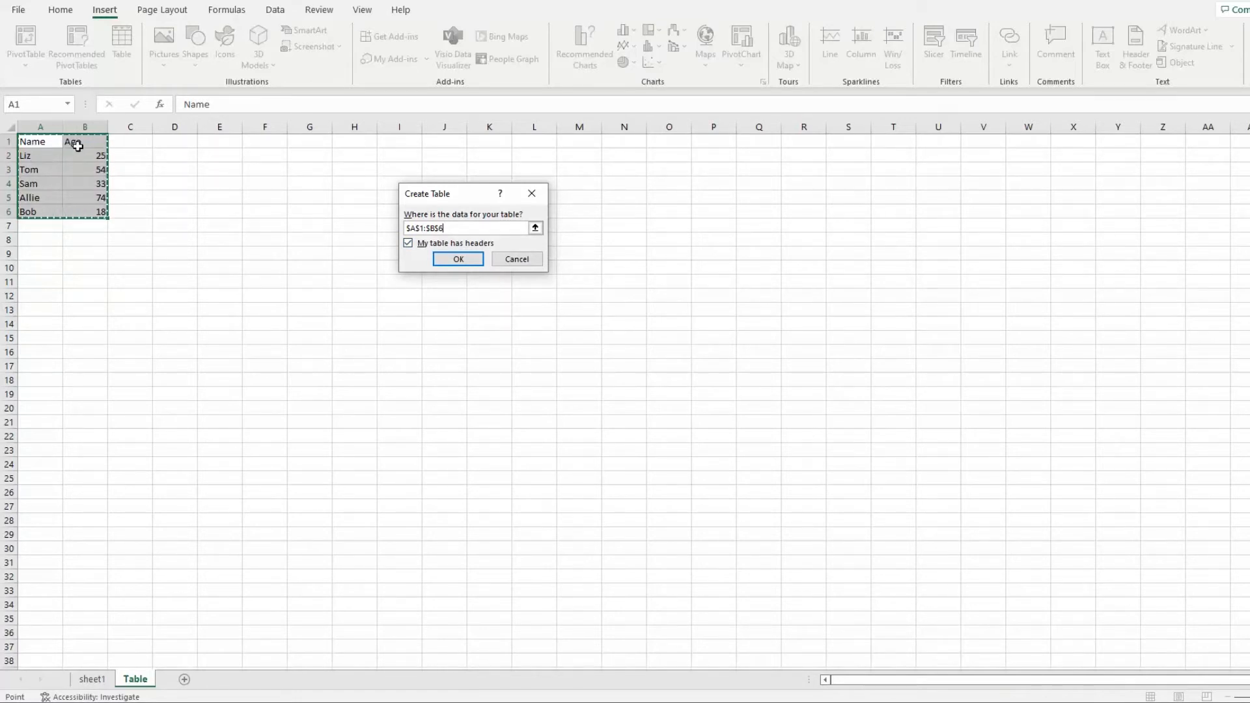
left_click(407, 245)
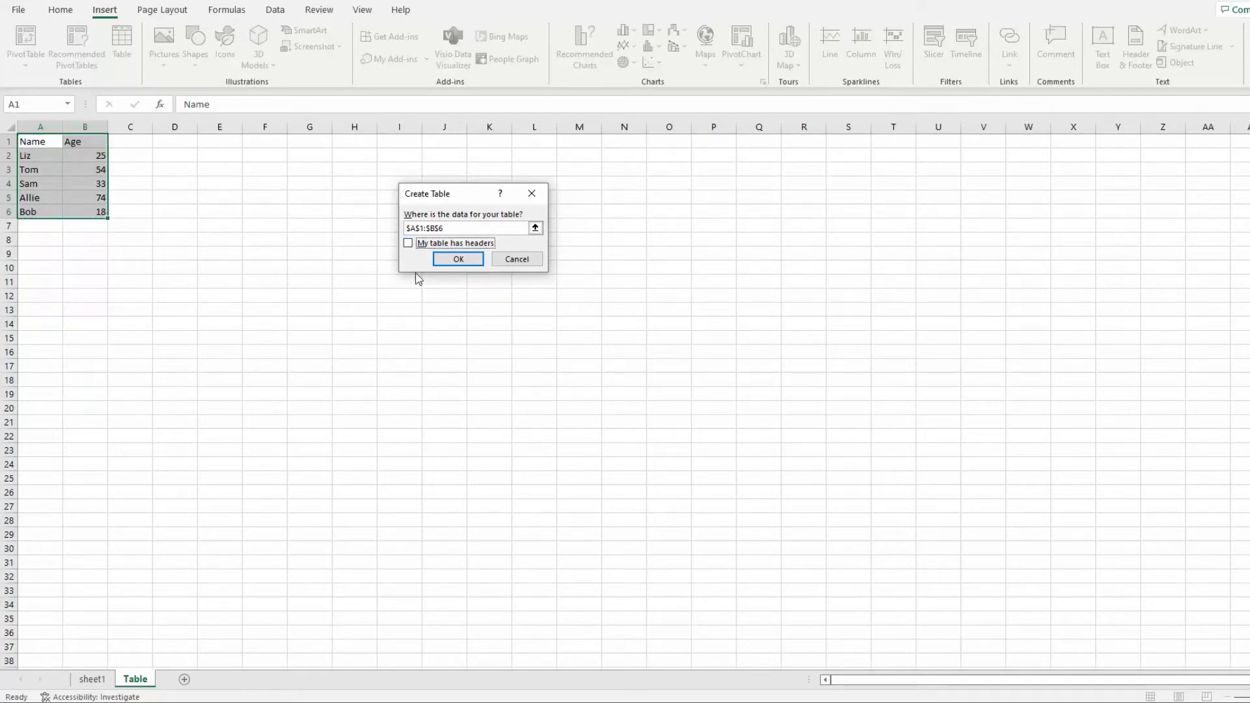
left_click(409, 243)
left_click(458, 259)
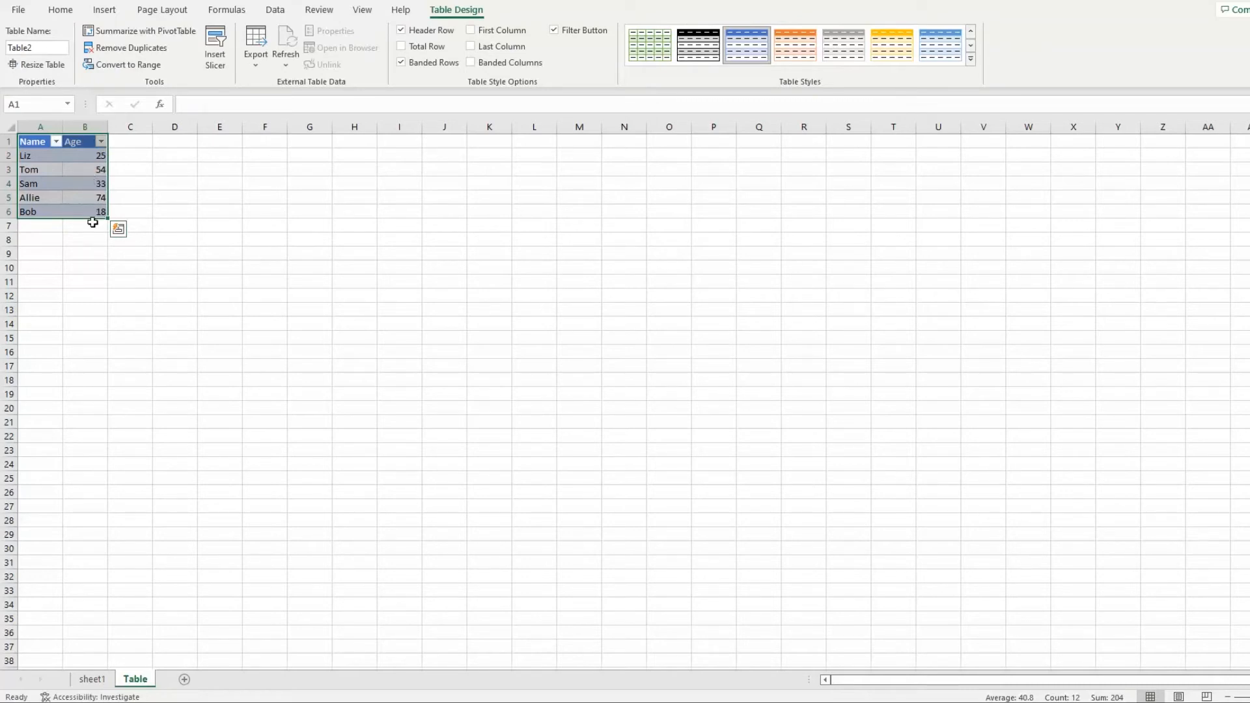
Try several table styles and apply Blue, Table Style Medium 2 to the Name and Age table
left_click(815, 43)
left_click(858, 49)
left_click(940, 46)
left_click(975, 60)
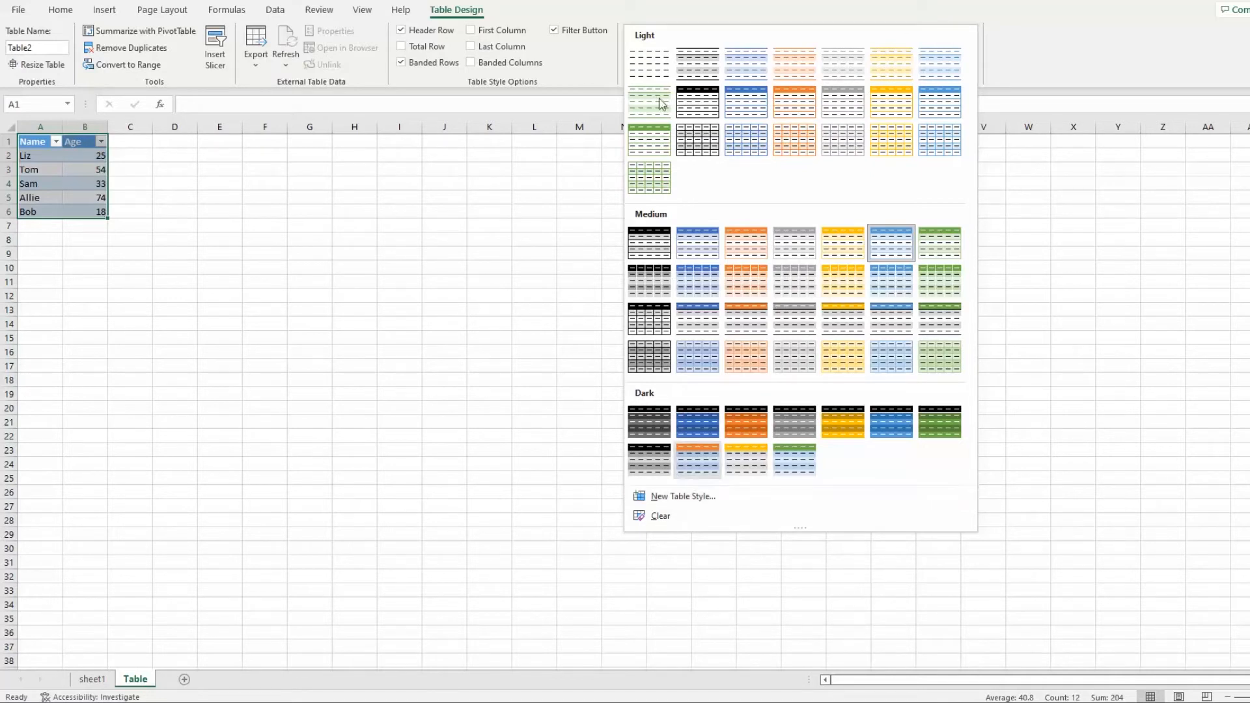
left_click(706, 254)
left_click(267, 240)
Select cells inside the table and an empty cell outside it to compare which table design options are available
key("ctrl+Home")
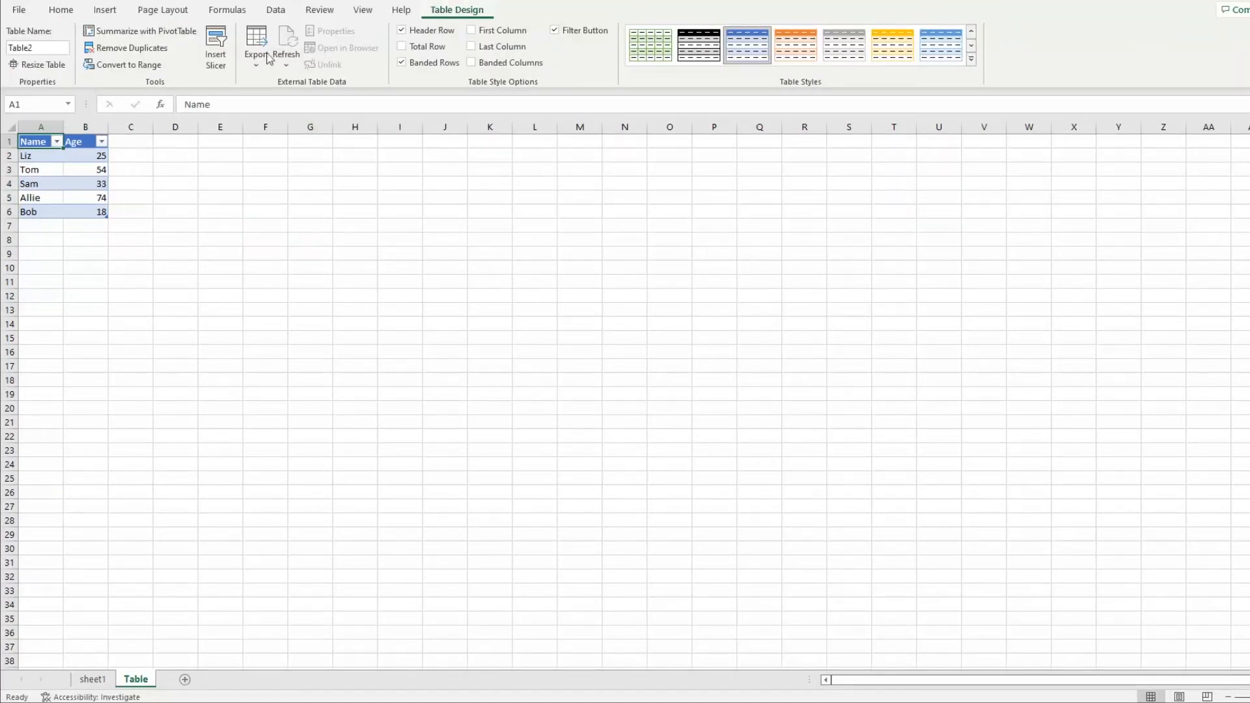
left_click(78, 184)
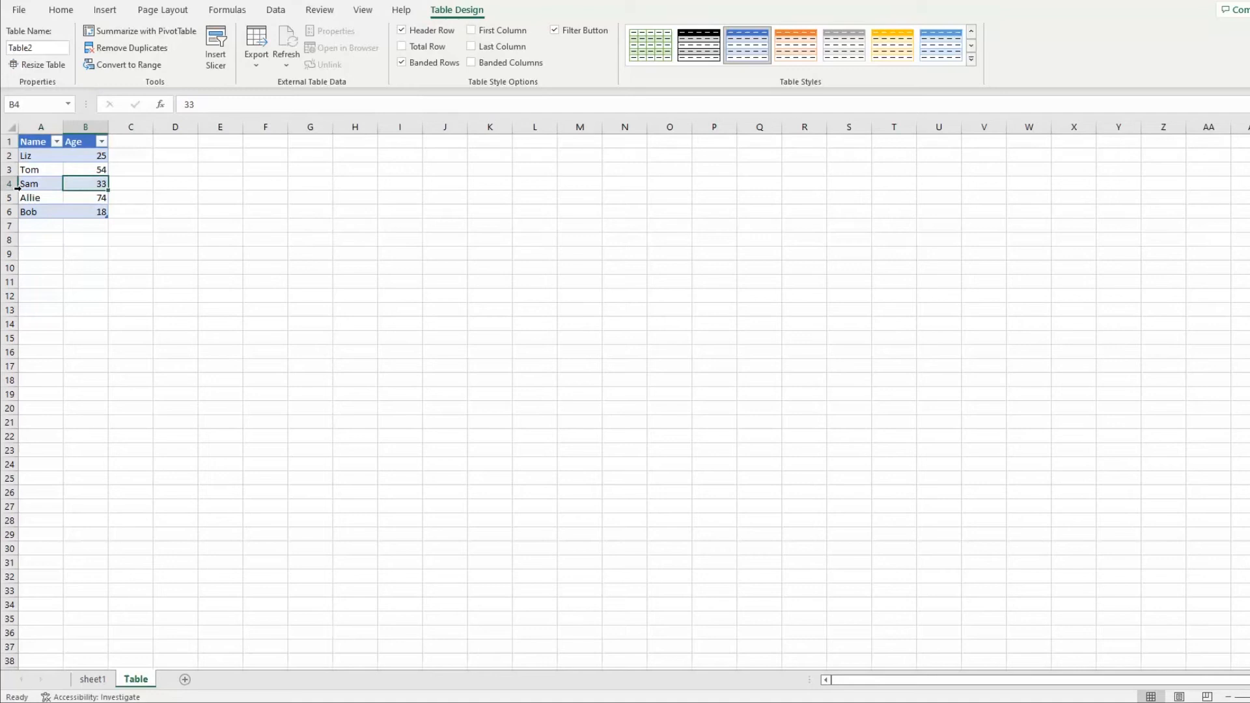
left_click(335, 195)
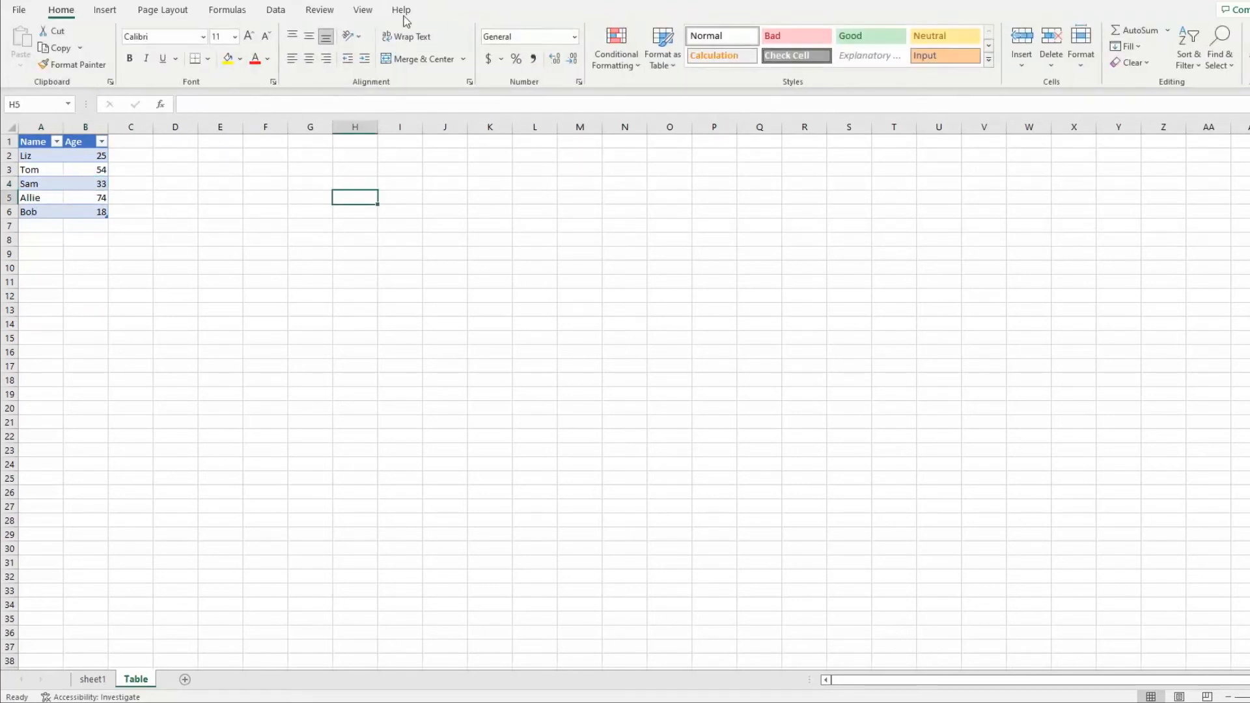
Name the Name and Age table MYTABLE
left_click(68, 174)
left_click(47, 50)
key("BackSpace")
type("MYTA")
left_click(239, 182)
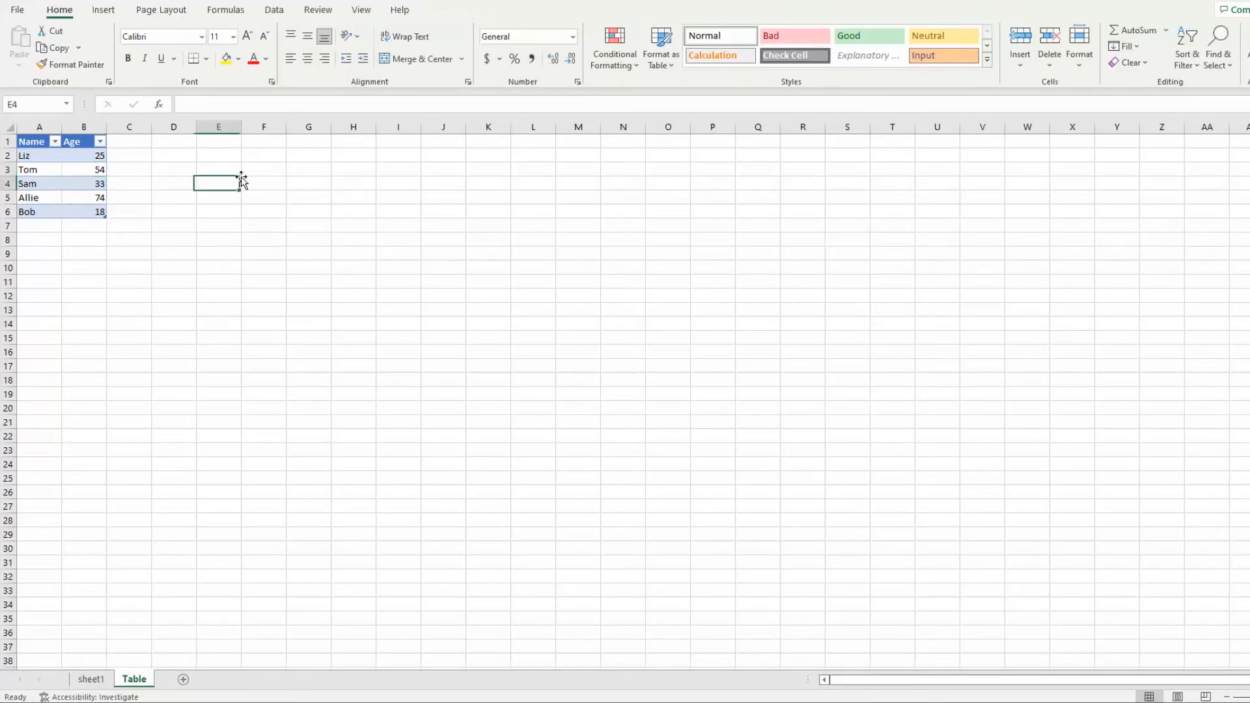
left_click(265, 170)
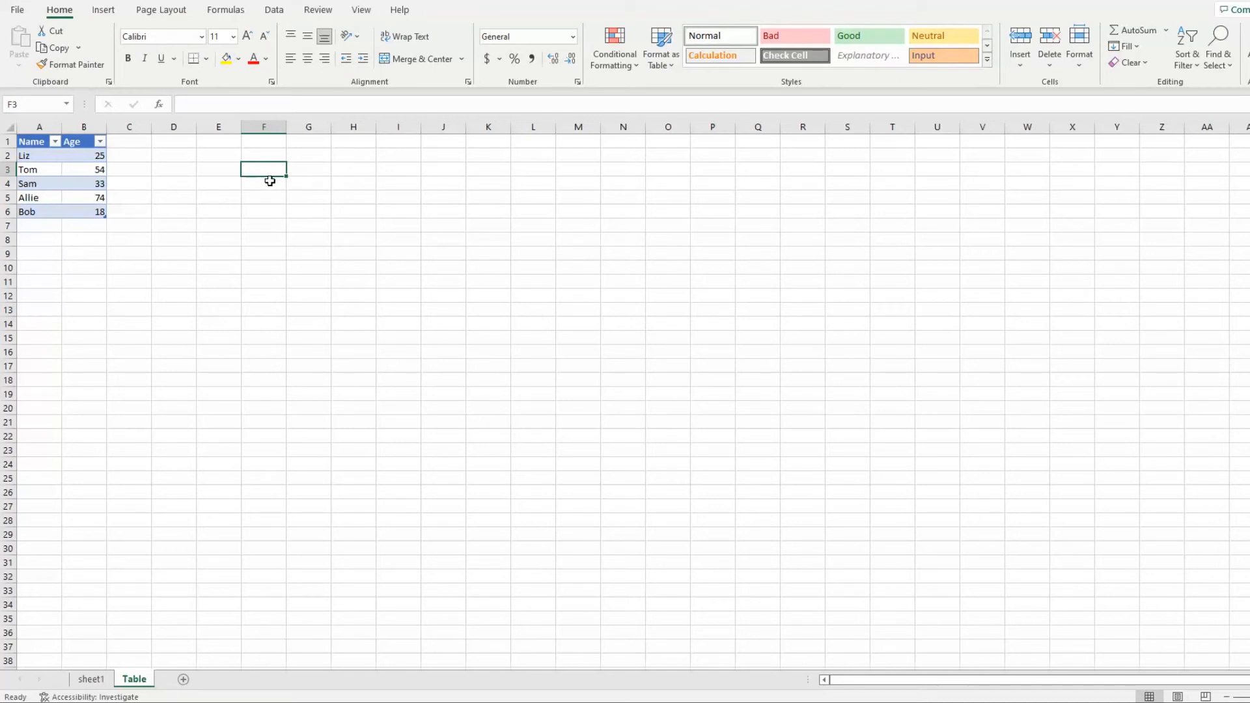
In E2, enter an AVERAGE formula that references the Age column of the table by name, MYTABLE
left_click(82, 127)
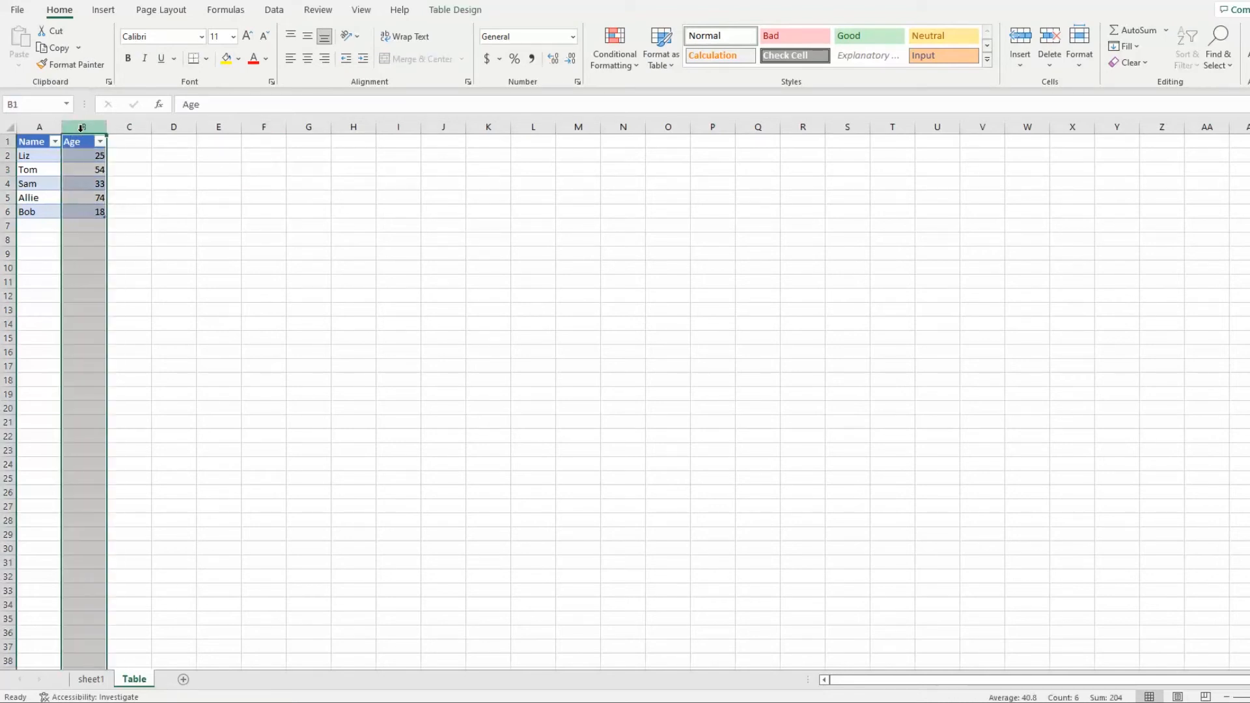
left_click(209, 155)
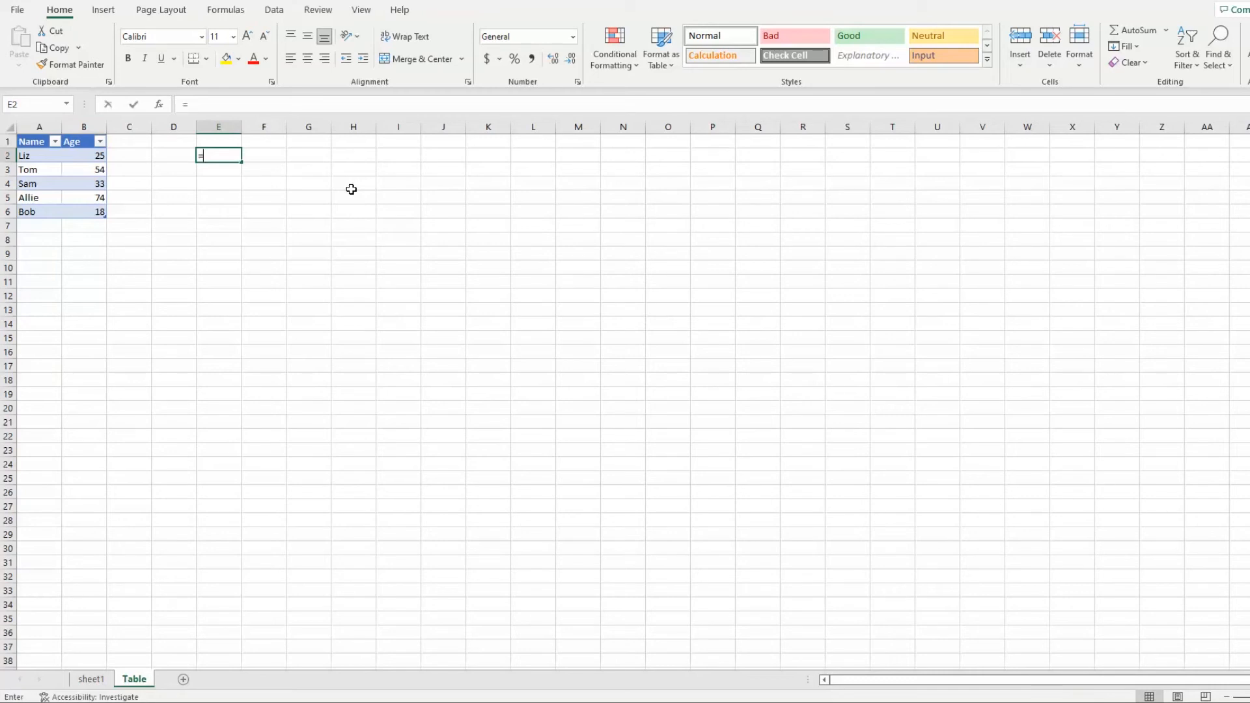
type("=SA")
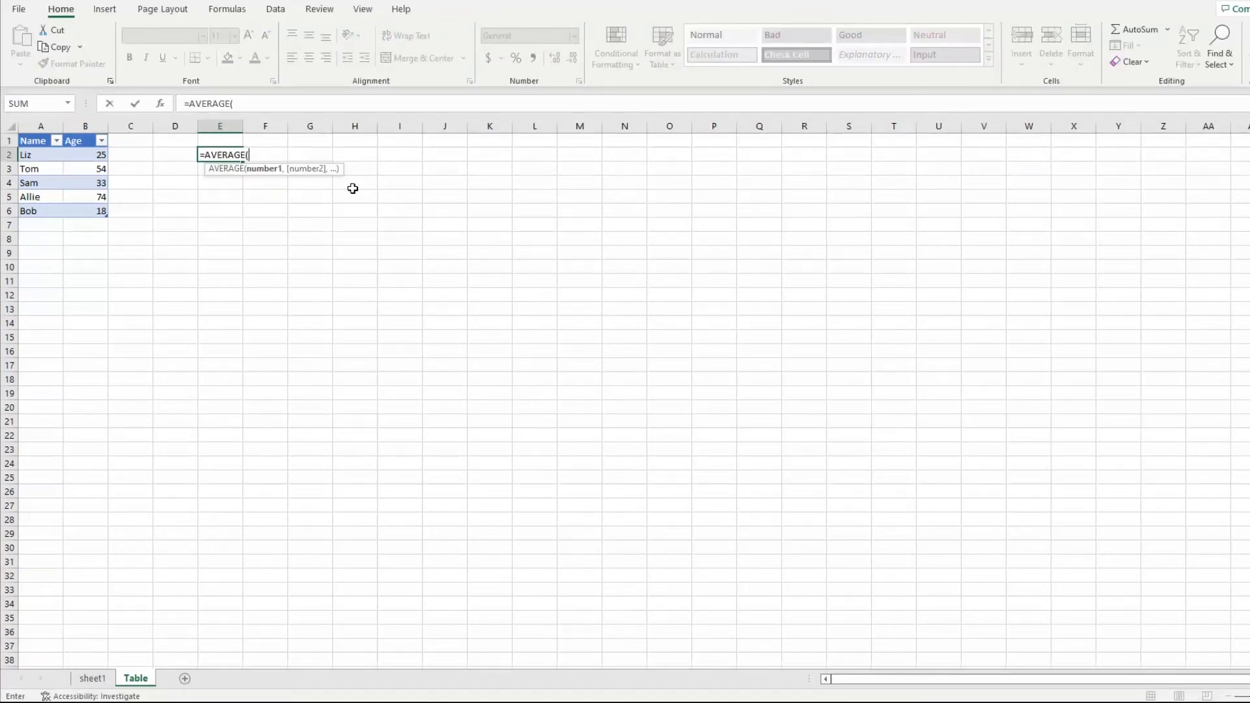
type("MY")
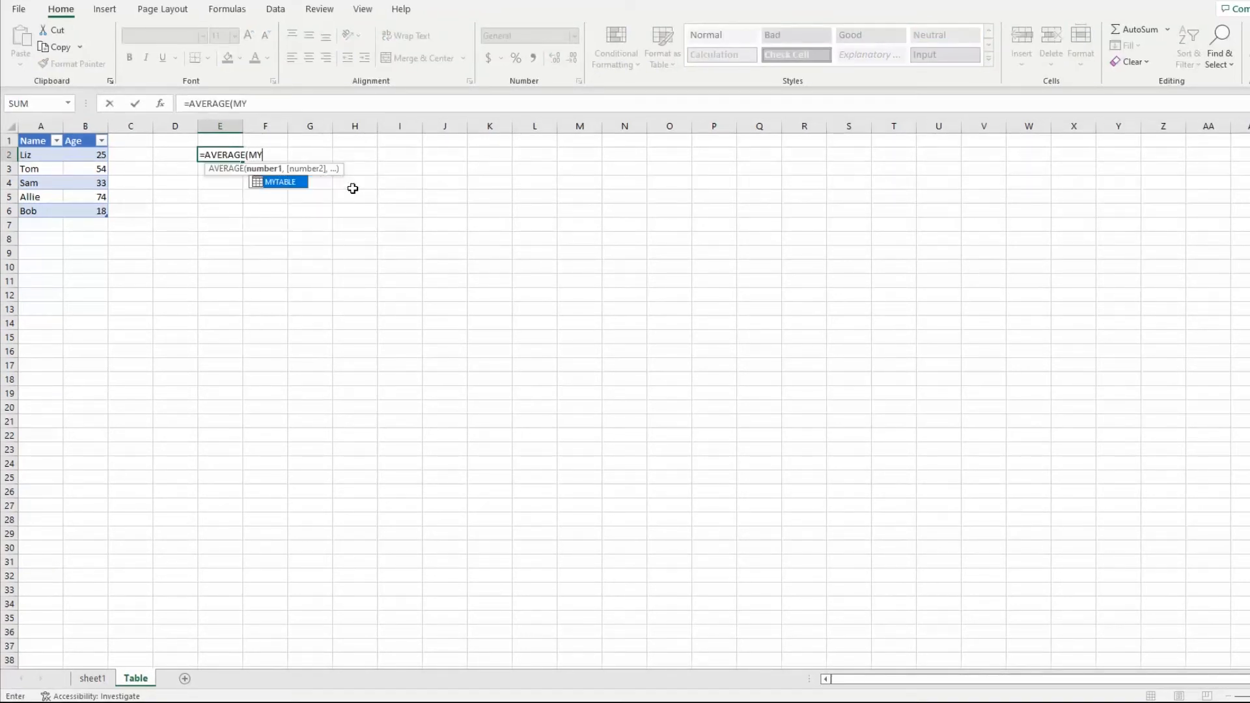
key("Tab")
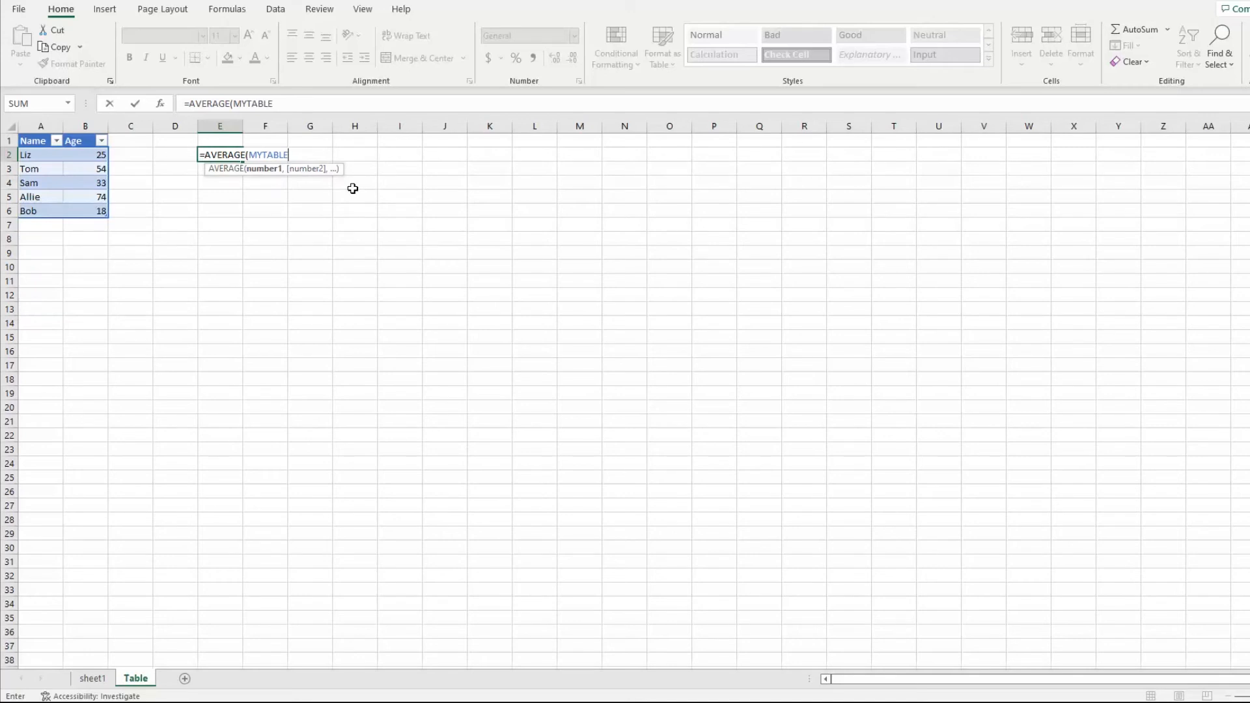
type("[")
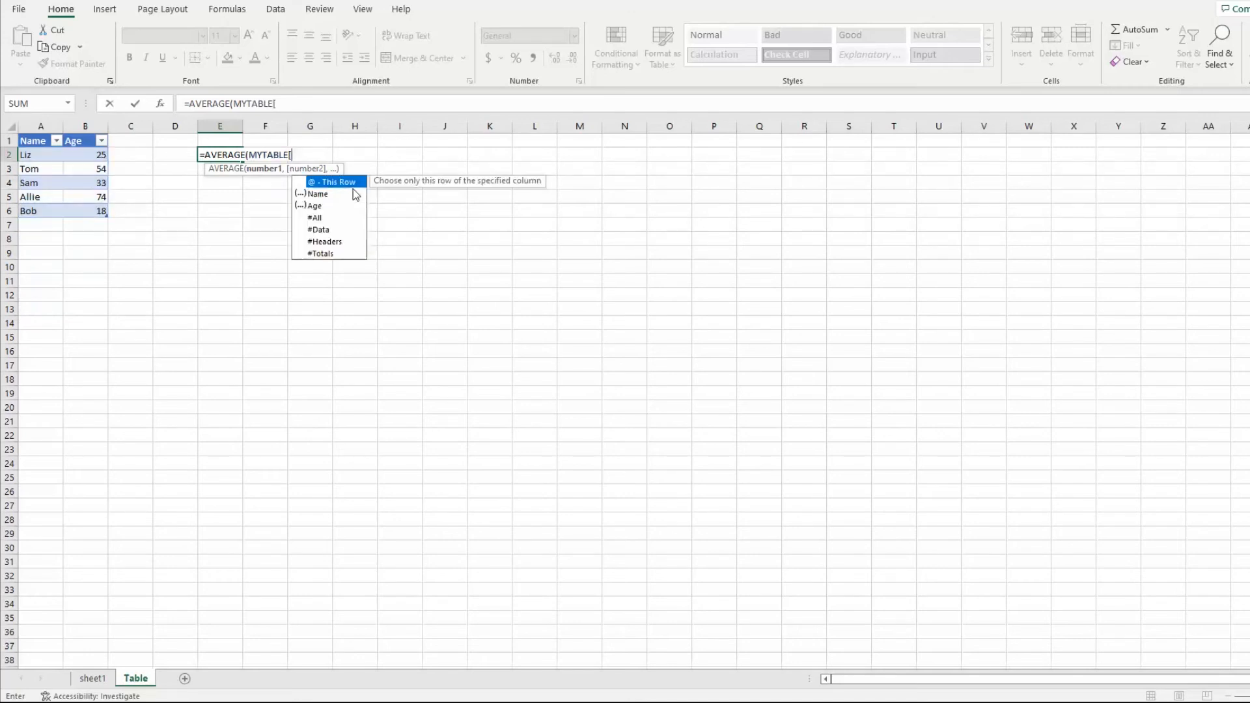
type("Ag")
key("Tab")
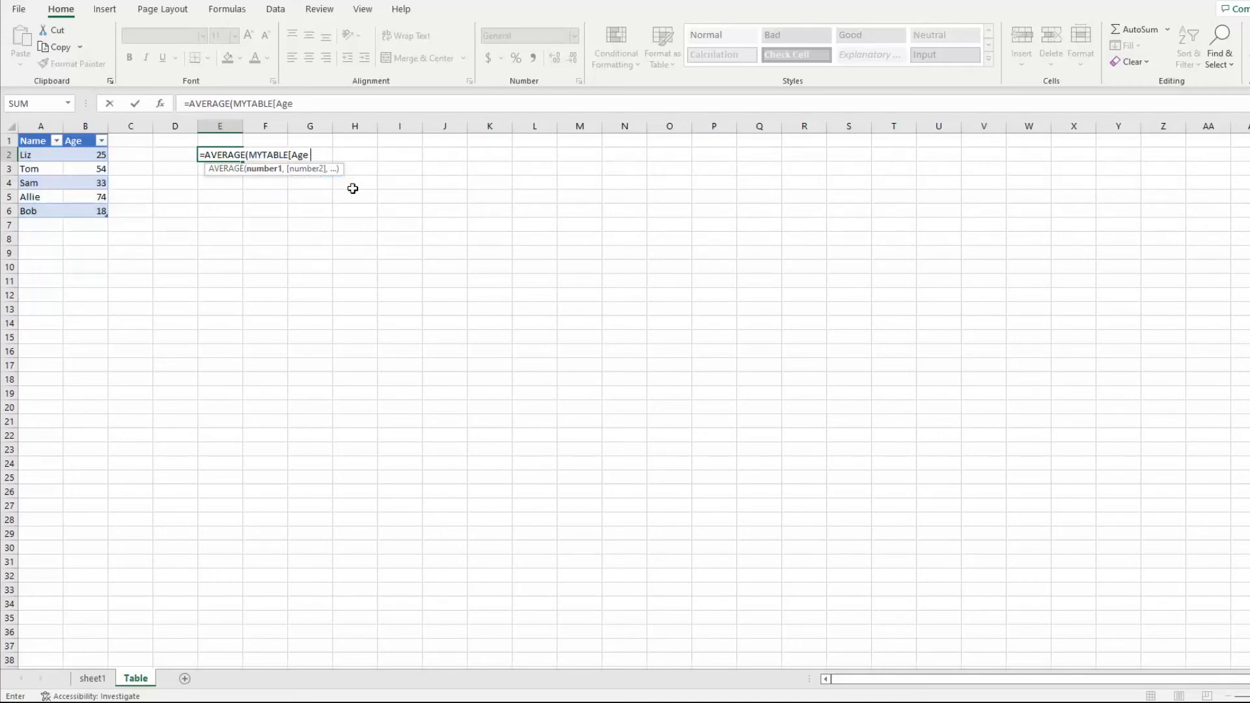
type("]")
key("Return")
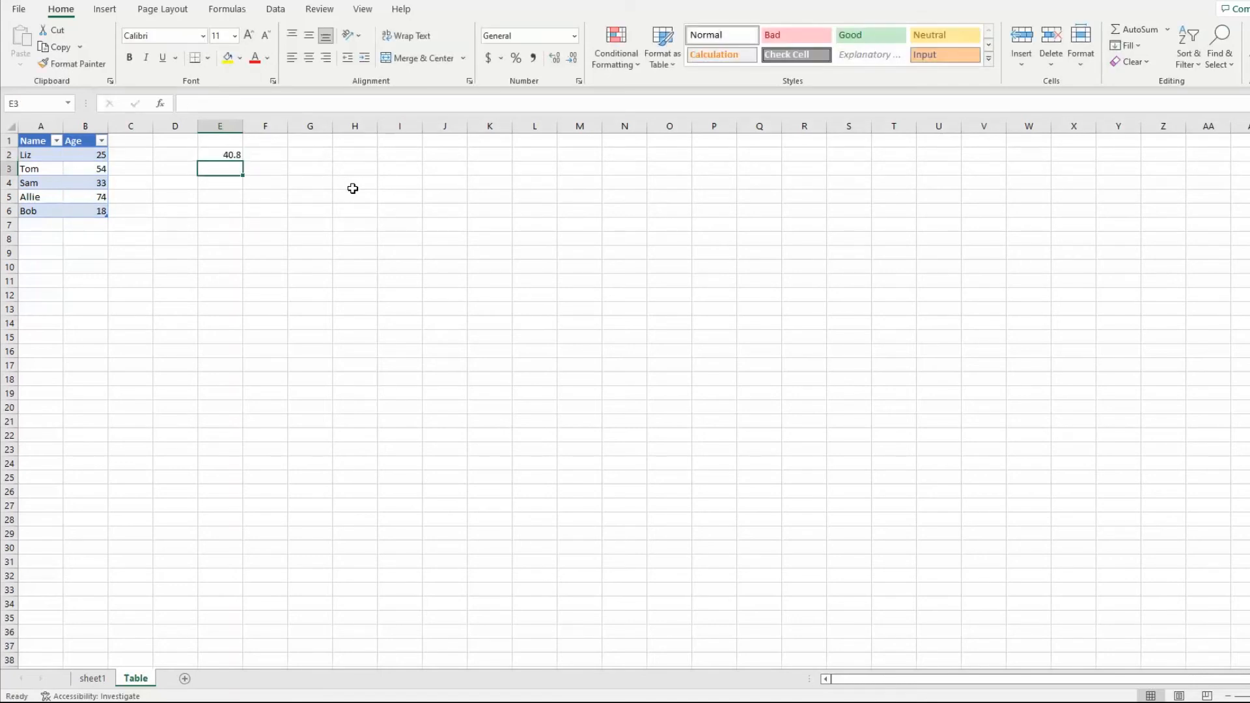
Add a person aged 13 as a new table entry in row 4 and review the AVERAGE formula in E2
left_click(291, 168)
left_click(231, 155)
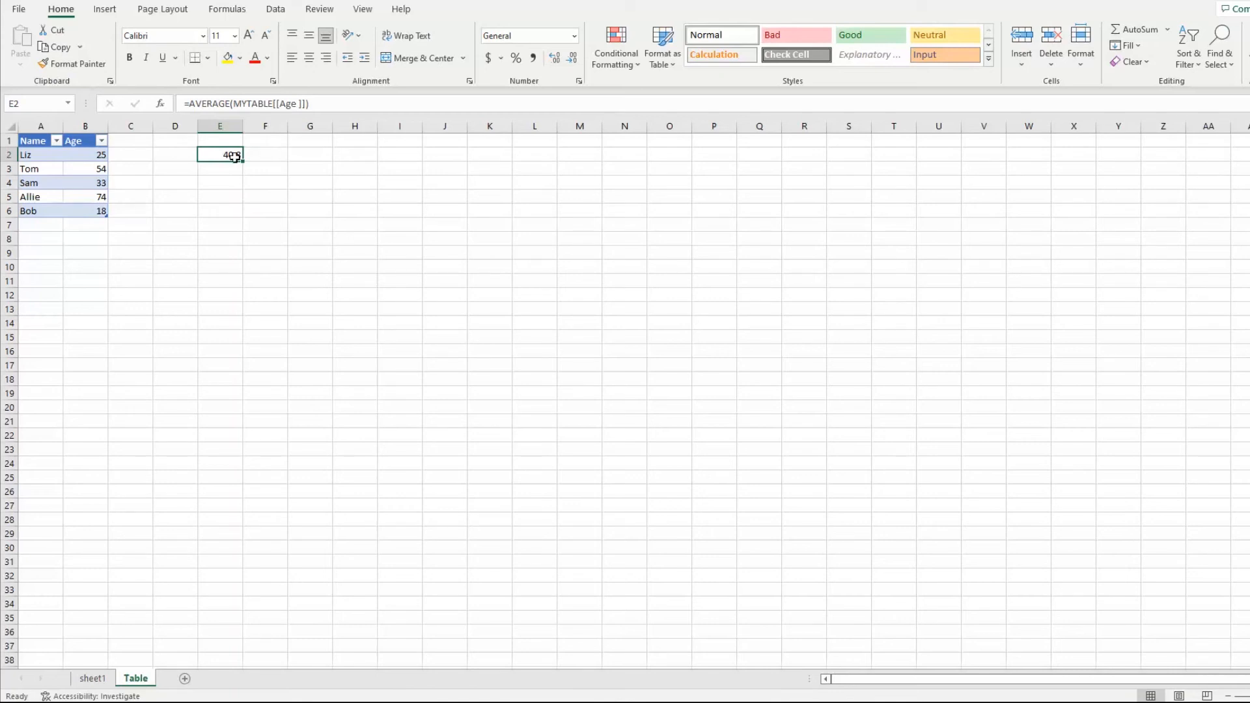
left_click(256, 239)
left_click(229, 196)
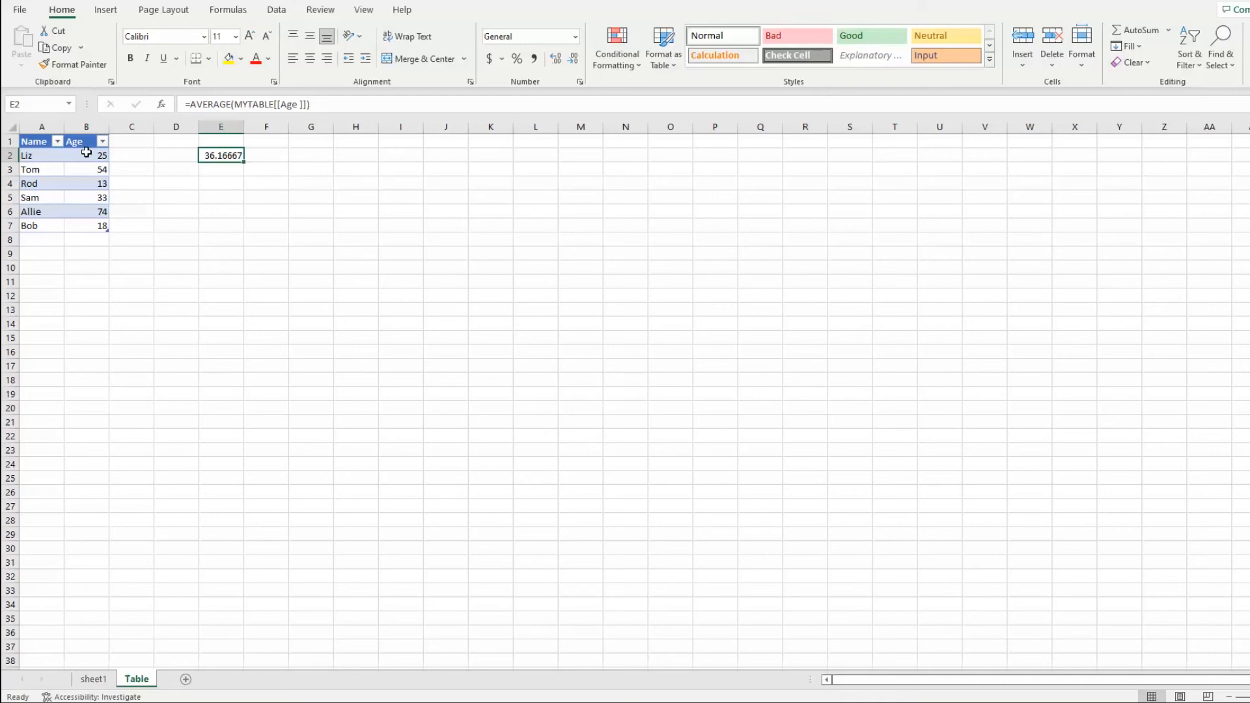
left_click(299, 181)
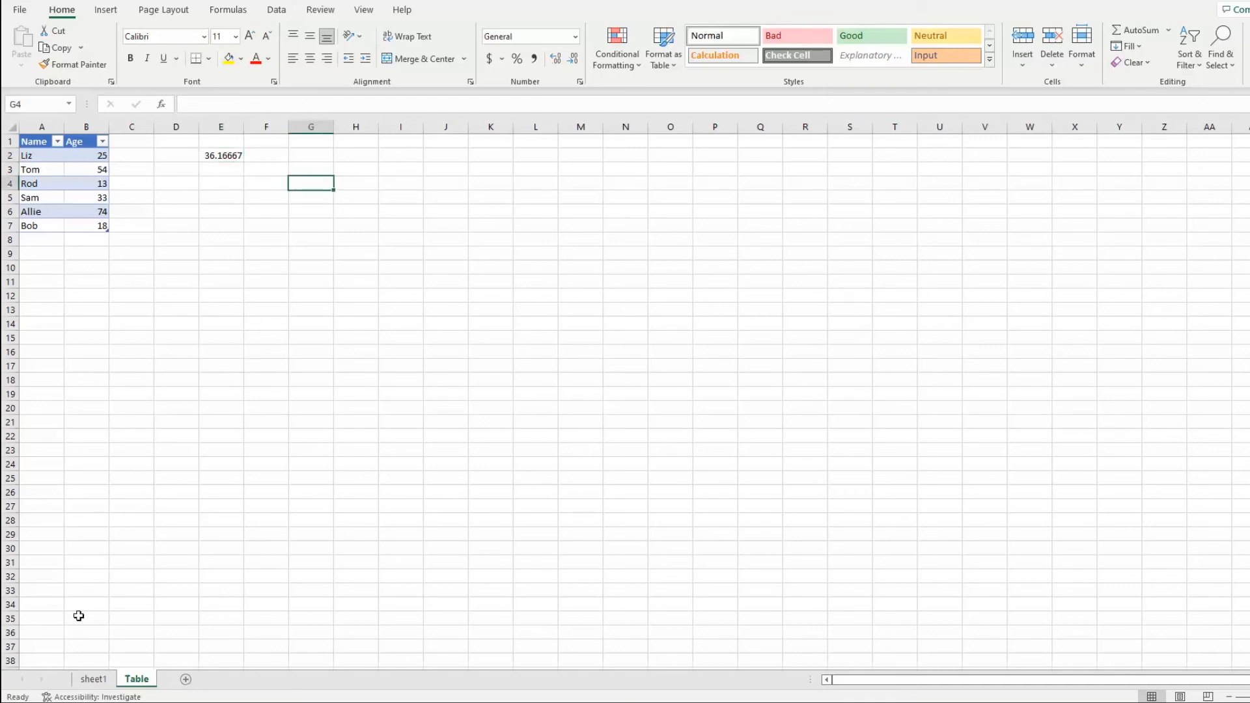
Go back to sheet1 and review the listed topics in B2:B5 one by one, from cell references to table naming
left_click(94, 679)
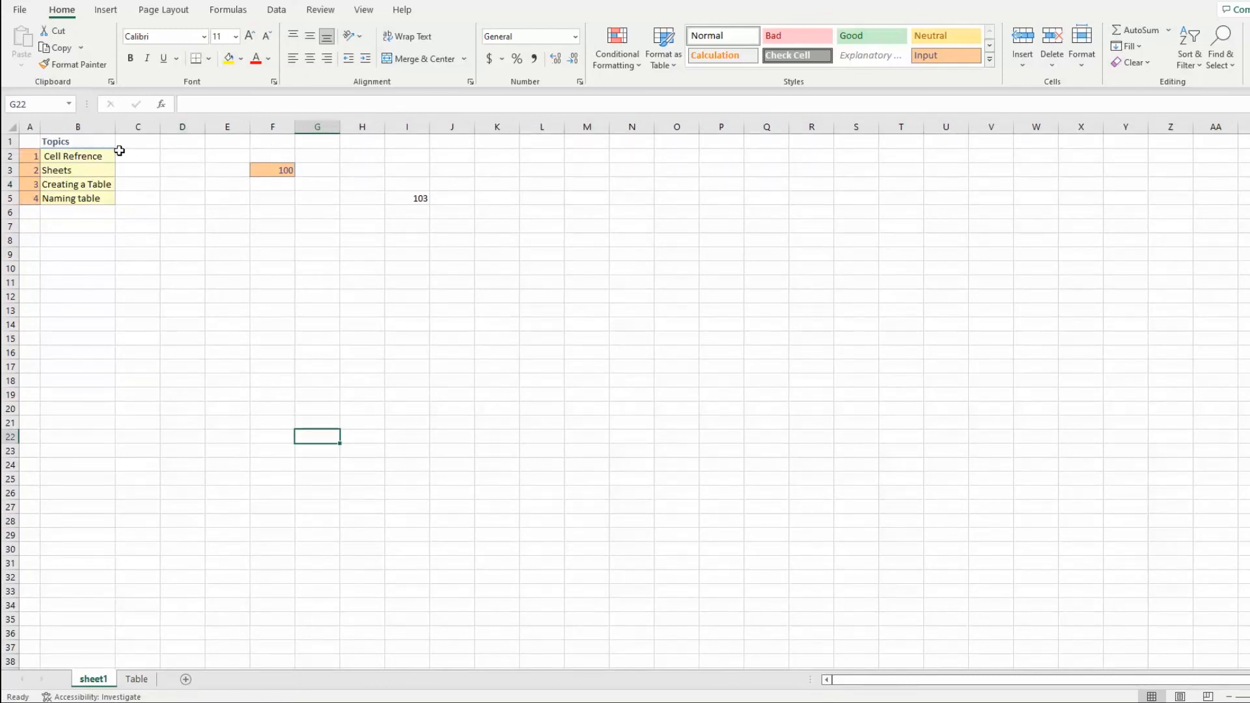
left_click(92, 155)
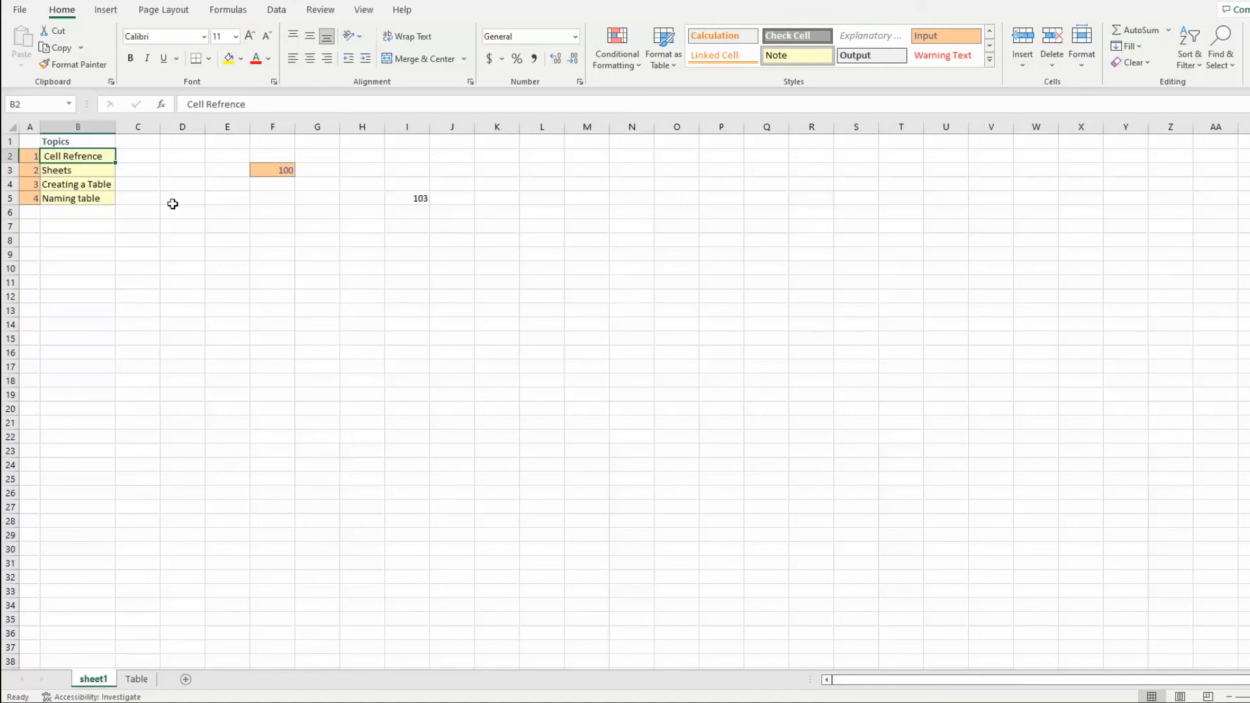
left_click(91, 172)
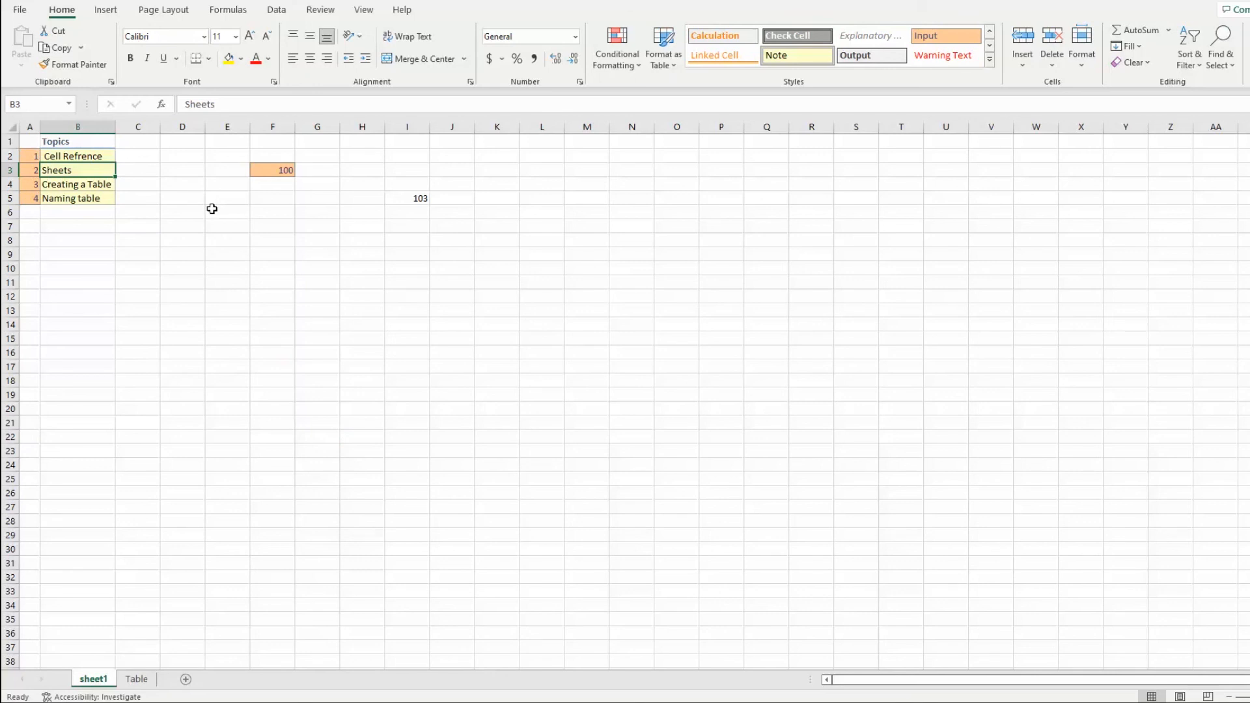
left_click(101, 188)
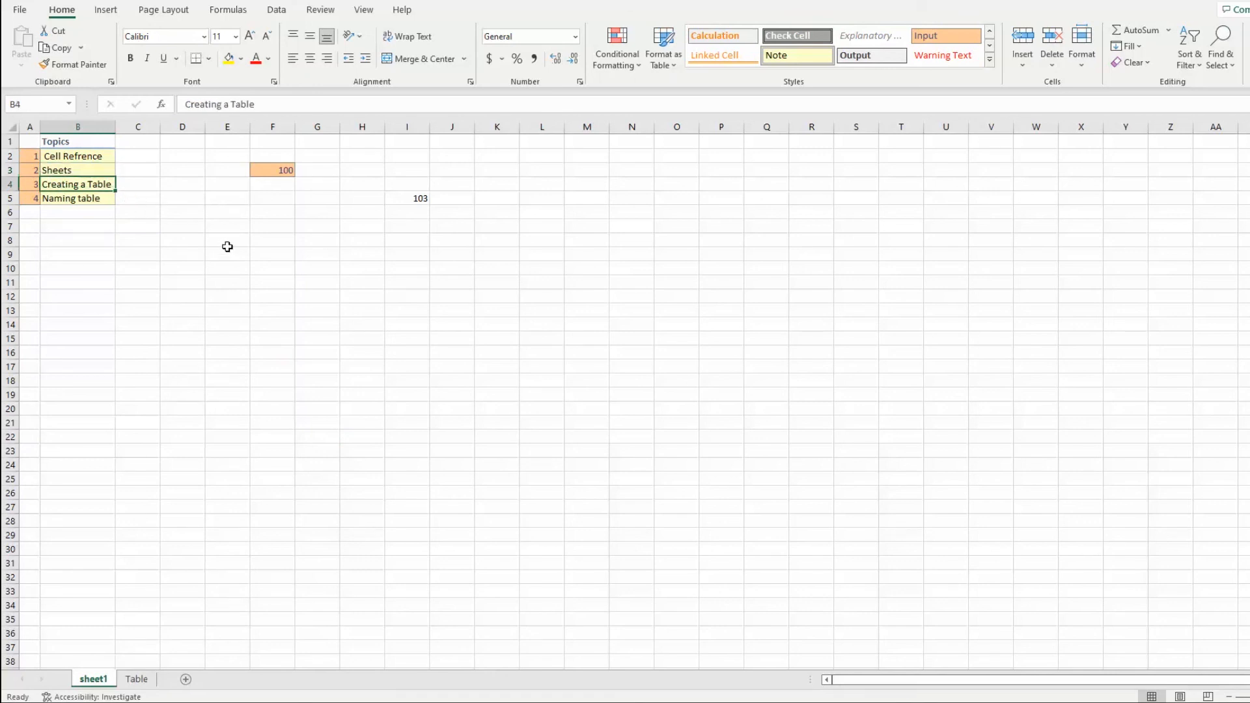
left_click(109, 200)
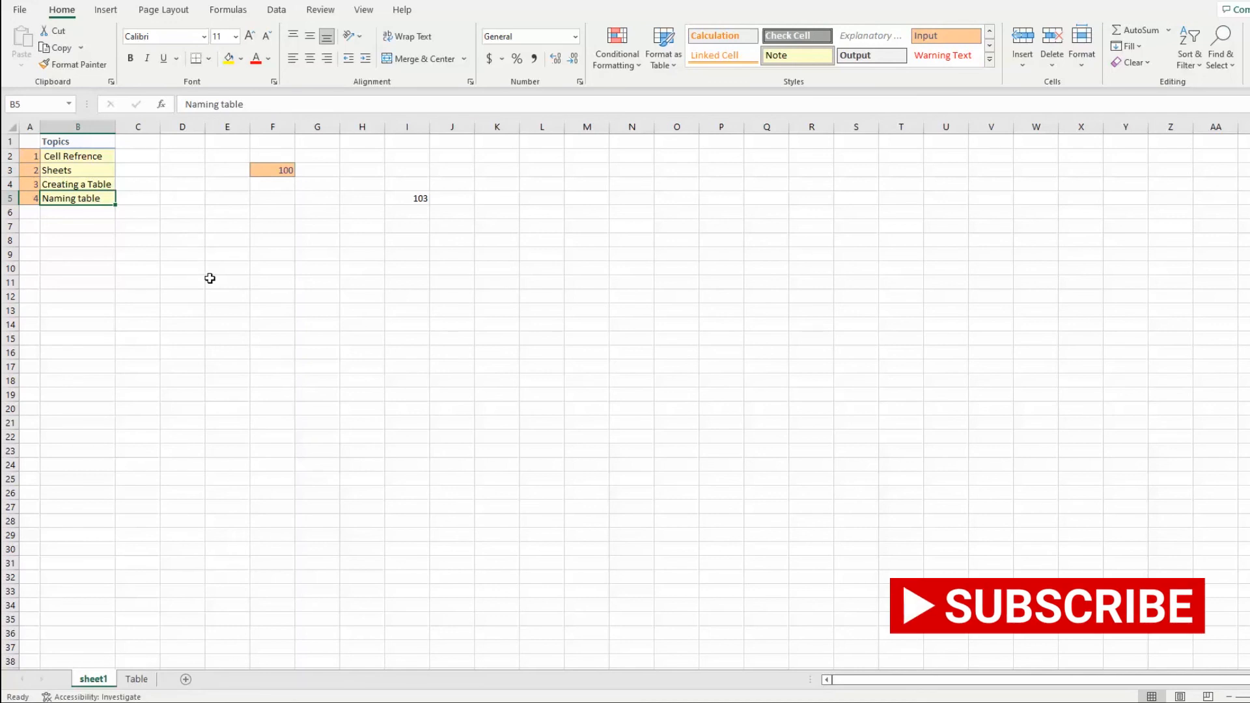